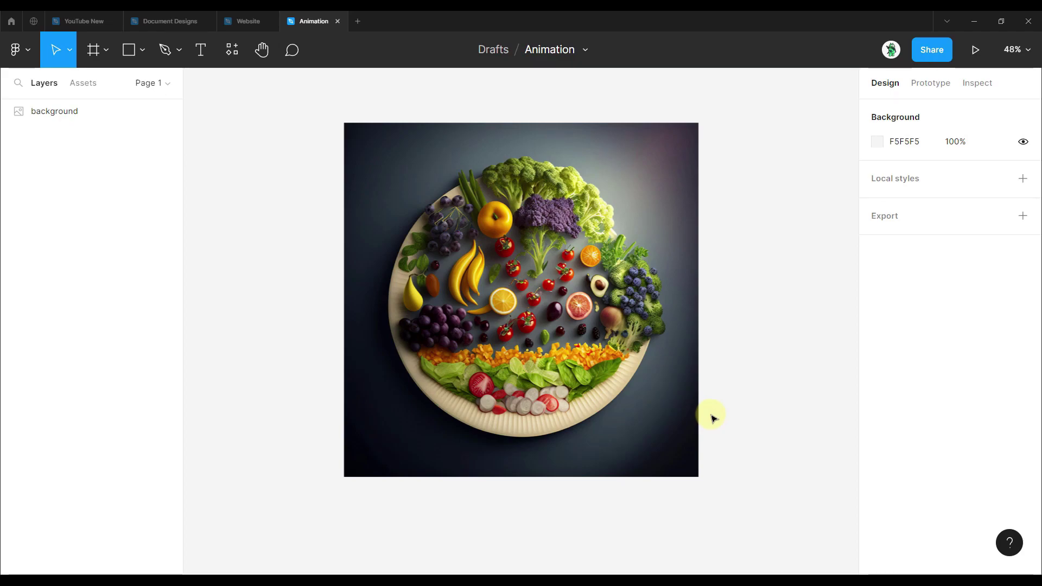
Check the food-plate background image, then switch to the Midjourney 'healthy food' search in Firefox
left_click(411, 288)
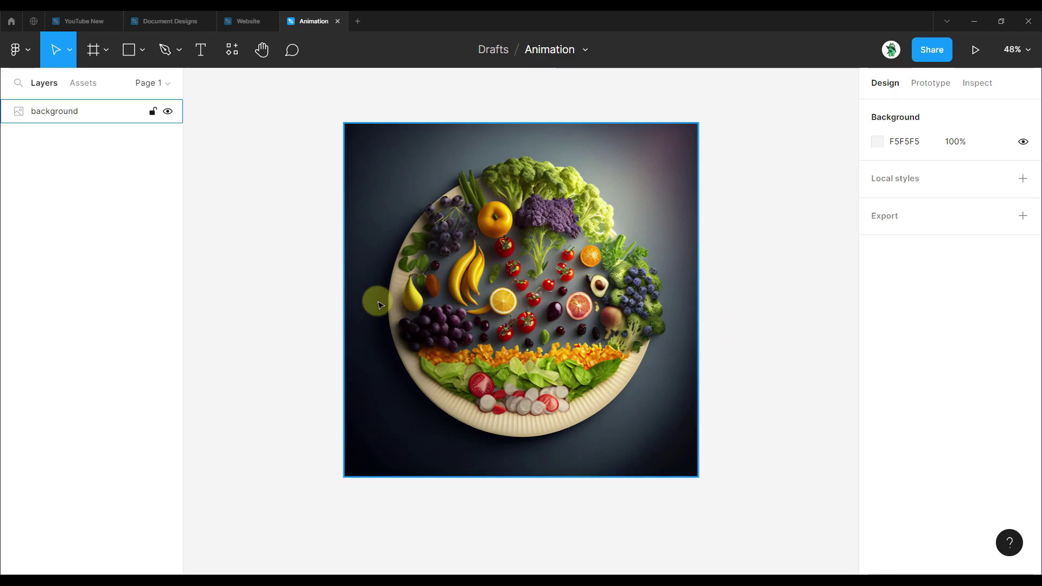
scroll(326, 331, "down", 2)
scroll(324, 312, "up", 1)
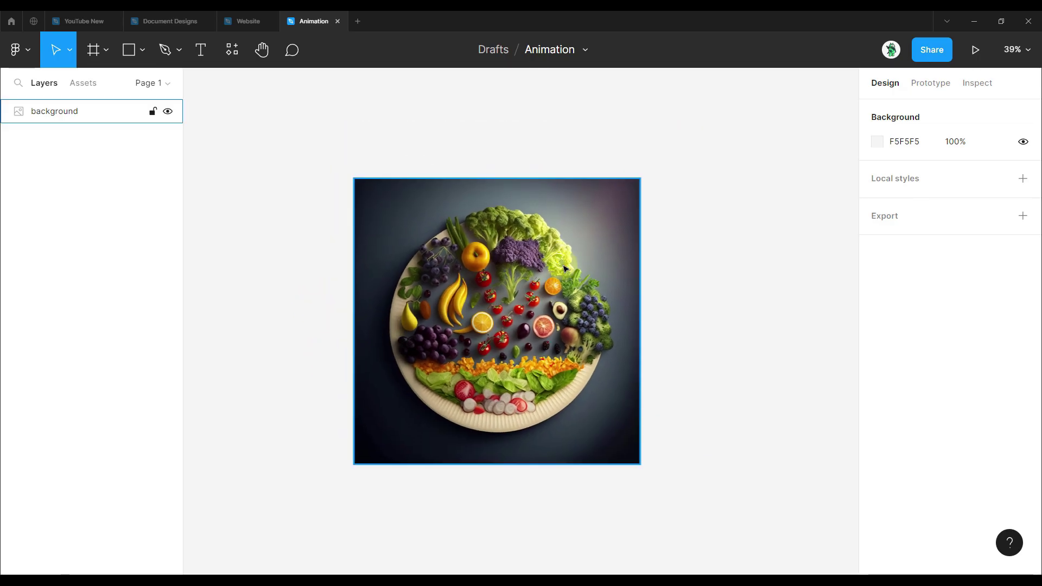
left_click(610, 319)
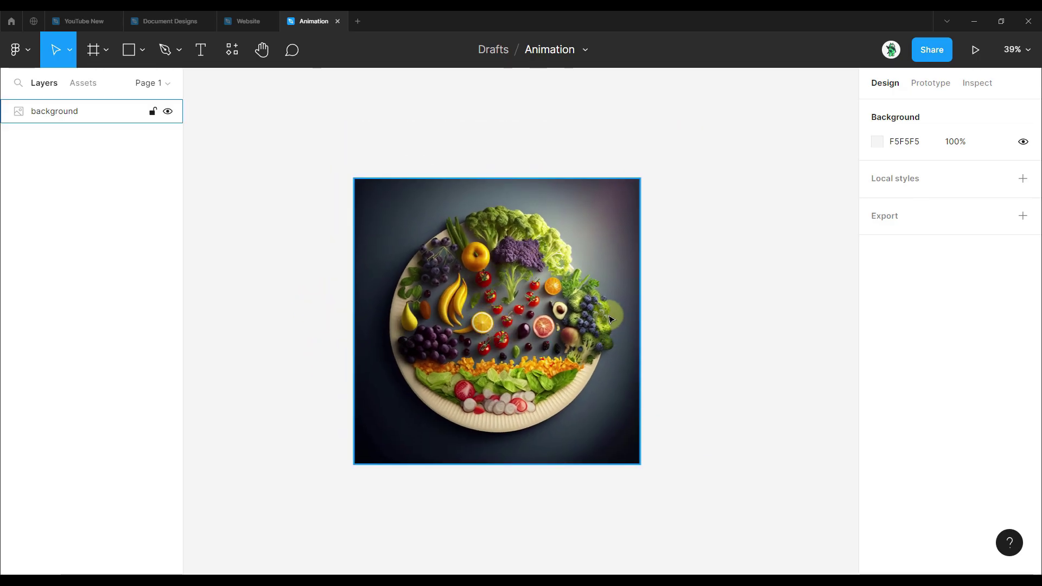
left_click(516, 356)
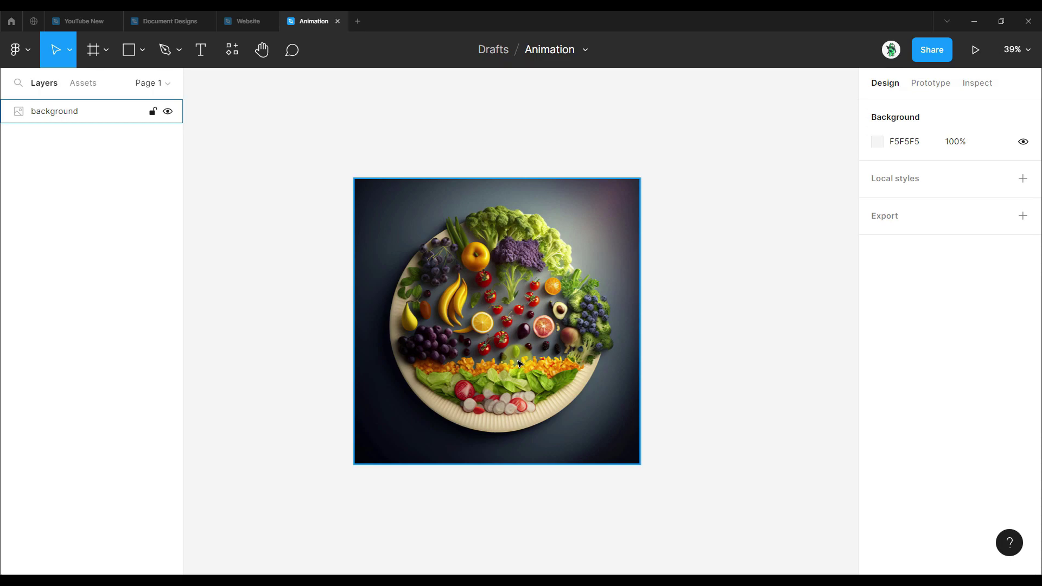
left_click(528, 542)
left_click(521, 574)
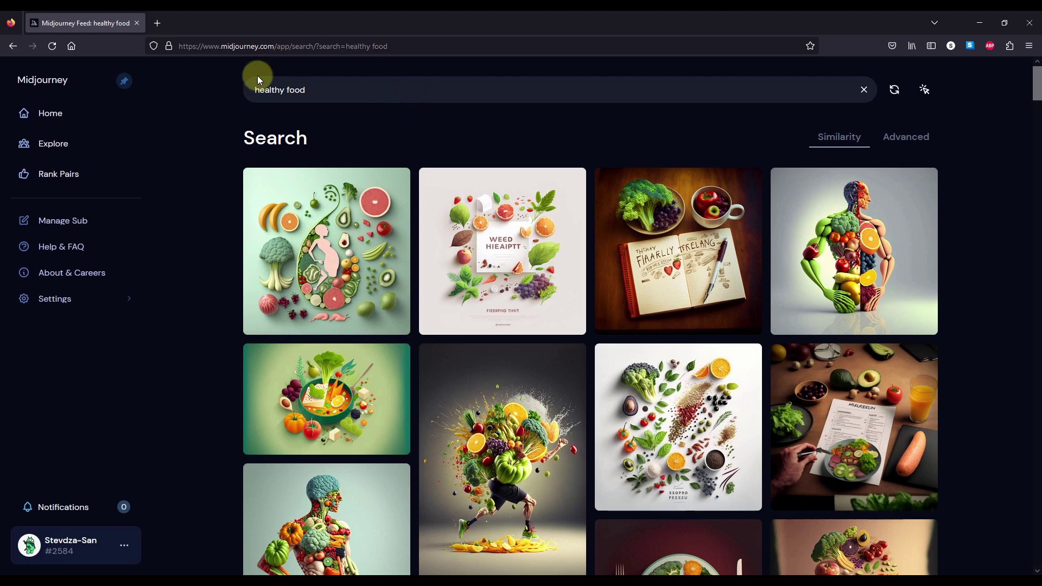
Scroll down through the Midjourney 'healthy food' fruit and vegetable artworks
left_click_drag(1037, 93, 1033, 193)
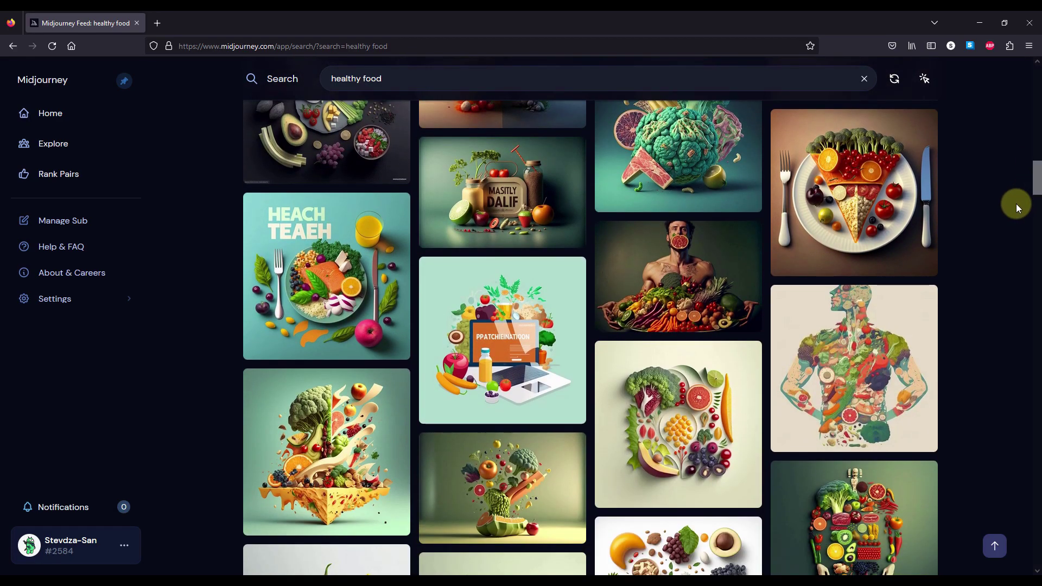
scroll(989, 229, "down", 5)
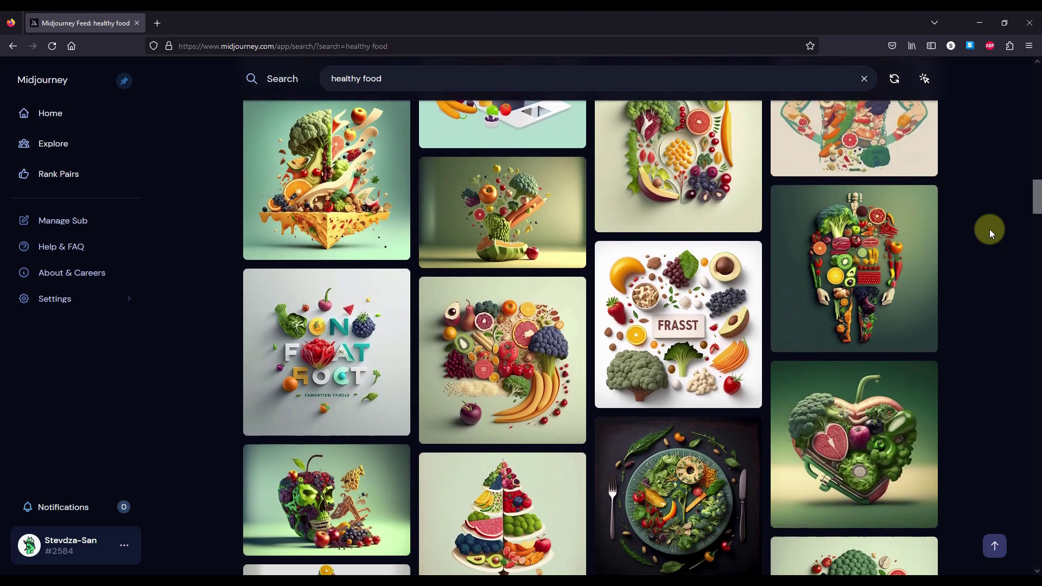
scroll(989, 229, "down", 4)
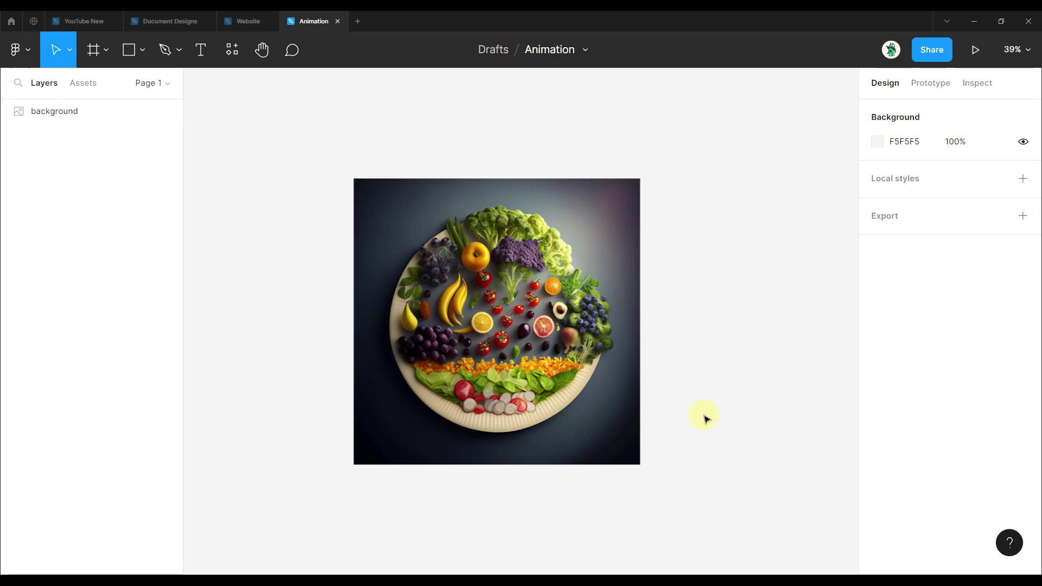
Move the food image to the right to make room for a new frame
scroll(749, 336, "left", 3)
left_click_drag(515, 269, 647, 286)
left_click(416, 219)
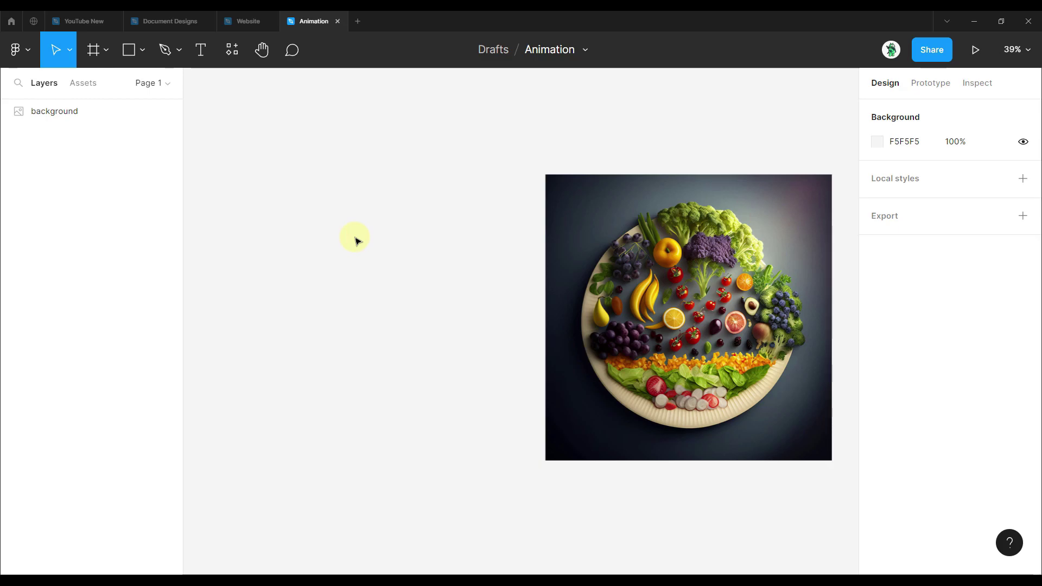
Create an Android Large 360×800 frame left of the image and name it 'Android'
key("a")
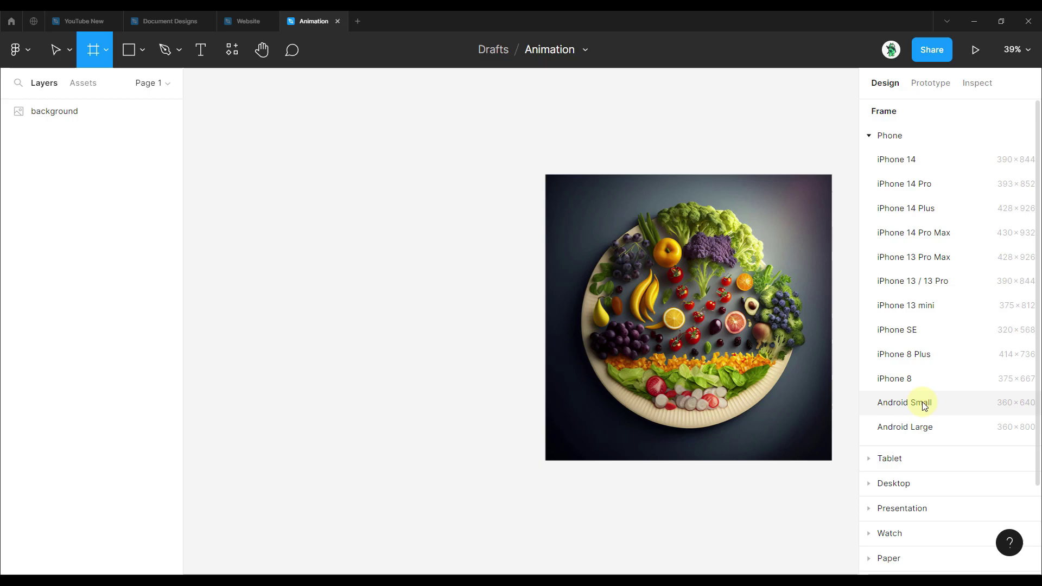
left_click(907, 434)
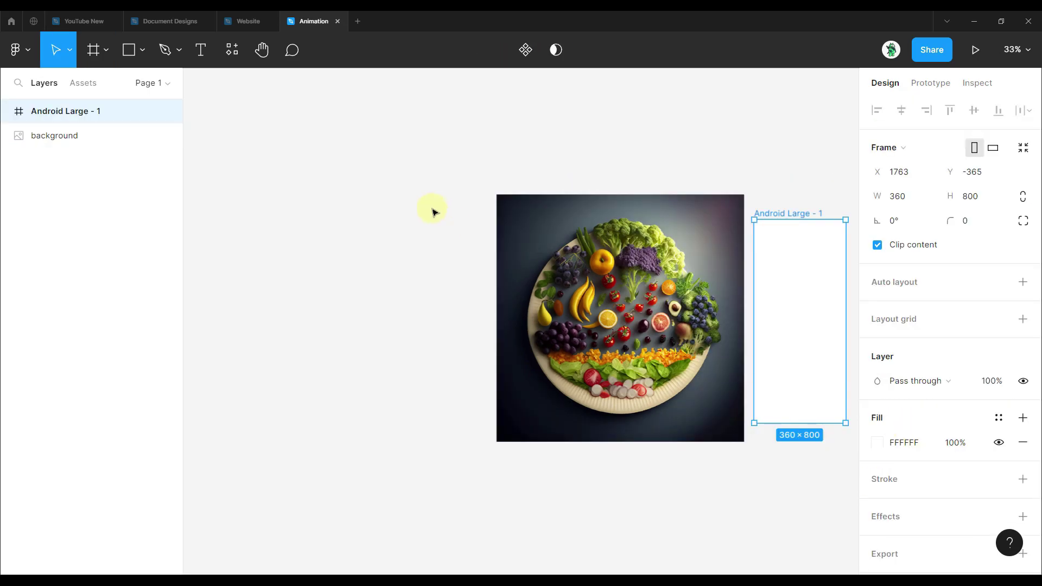
left_click(809, 191)
left_click_drag(784, 219, 405, 206)
scroll(405, 207, "up", 3)
double_click(404, 207)
type("Android")
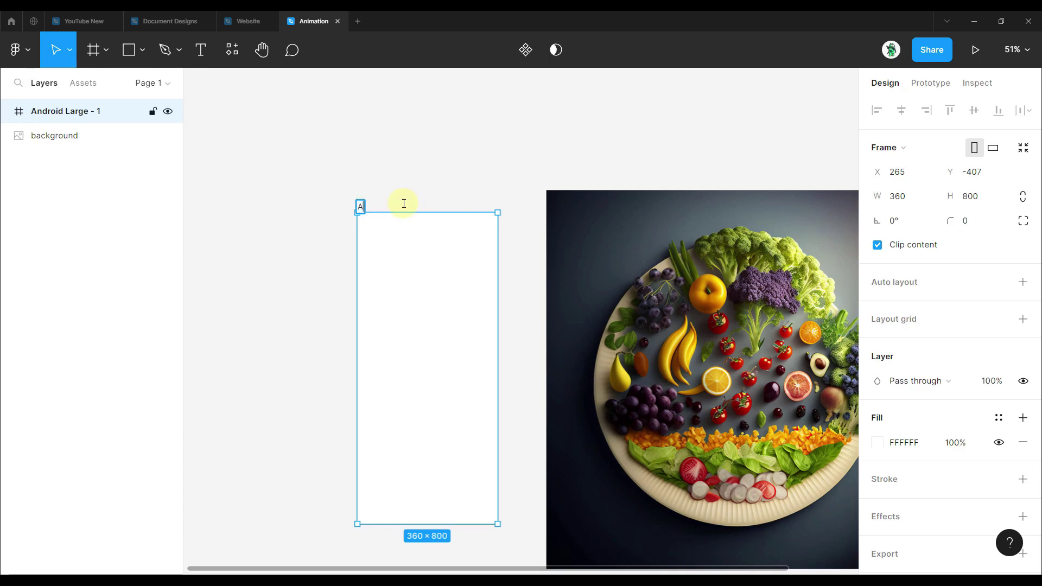
key("Return")
Place the food image inside the Android frame, resized to 800×800
scroll(454, 214, "right", 2)
left_click(442, 177)
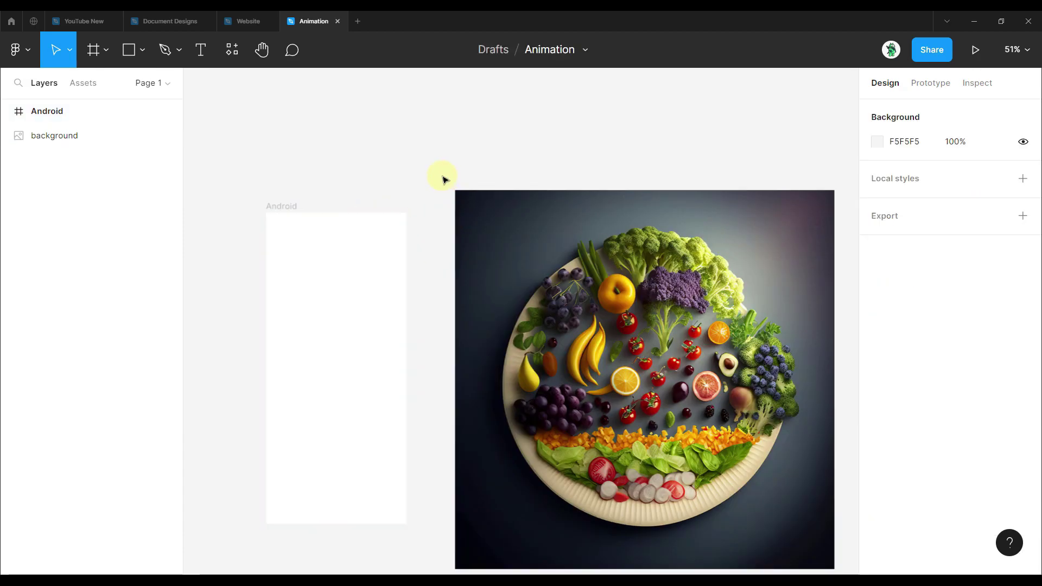
scroll(447, 155, "down", 2)
scroll(446, 156, "up", 1)
left_click_drag(629, 219, 373, 206)
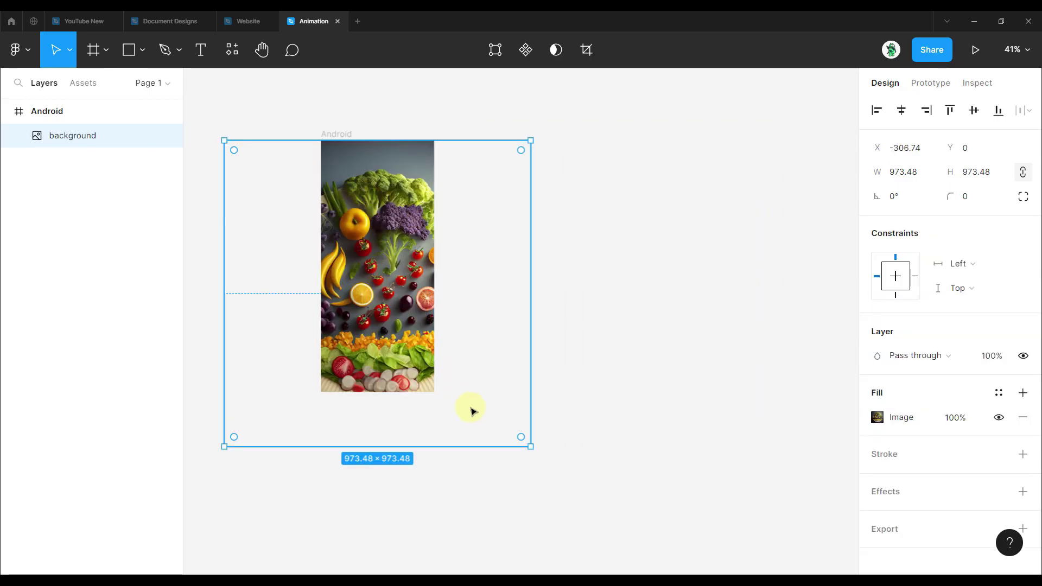
left_click_drag(526, 445, 472, 390)
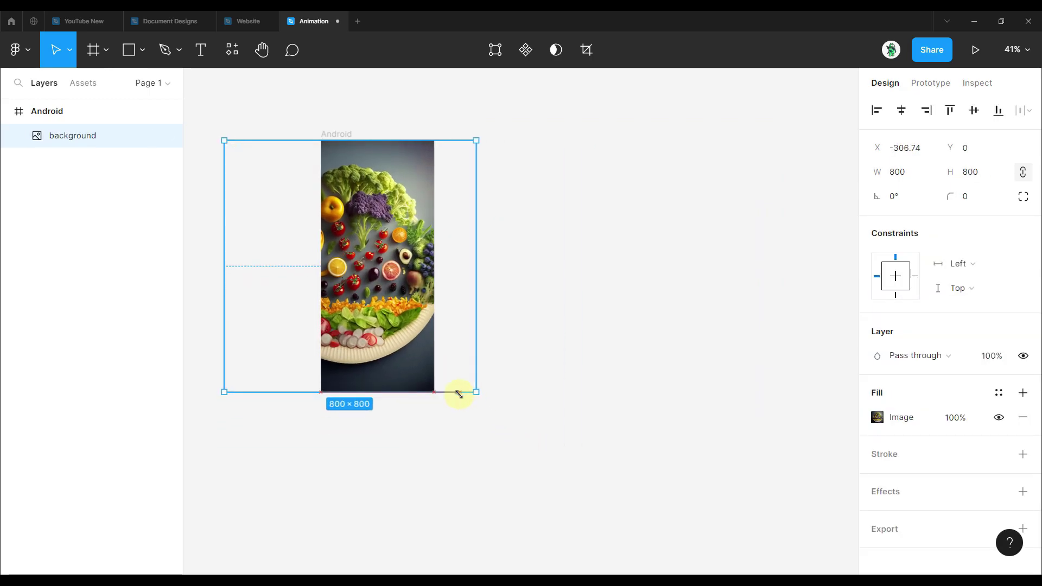
left_click_drag(383, 293, 410, 293)
left_click(405, 121)
Bring the Android frame into view and select it
left_click_drag(405, 121, 472, 135)
scroll(477, 148, "up", 5)
scroll(613, 258, "down", 5)
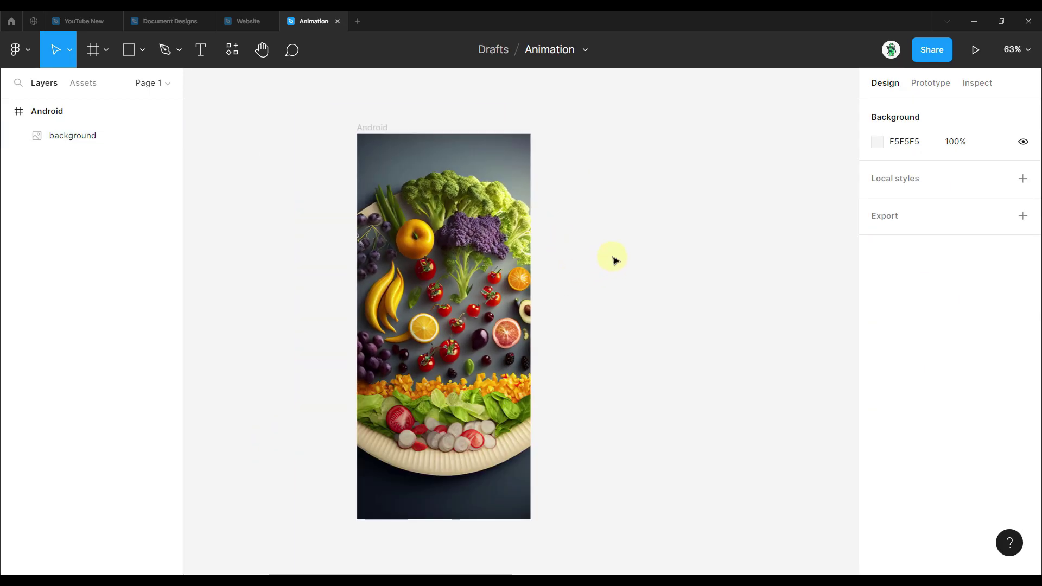
left_click(526, 191)
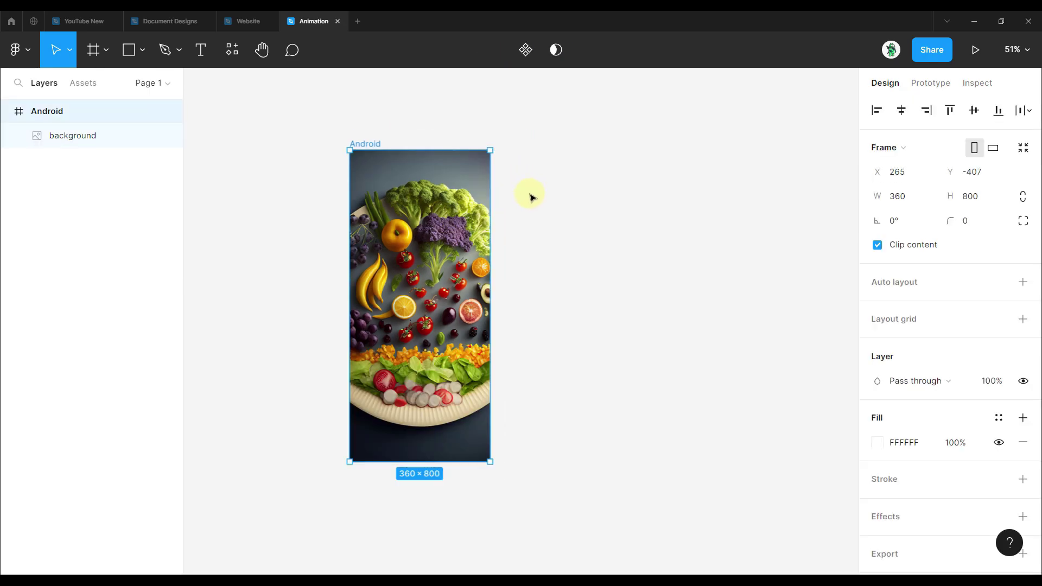
Select the background image inside the frame and test-rotate it to 30°
left_click(545, 177)
left_click_drag(545, 174, 633, 237)
scroll(493, 182, "up", 2)
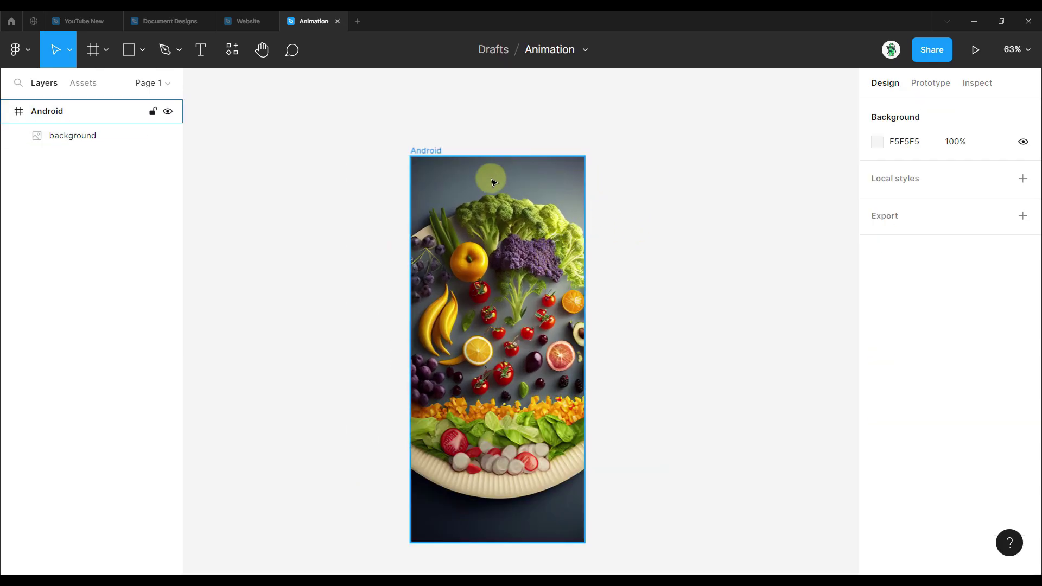
left_click(522, 260, "ctrl")
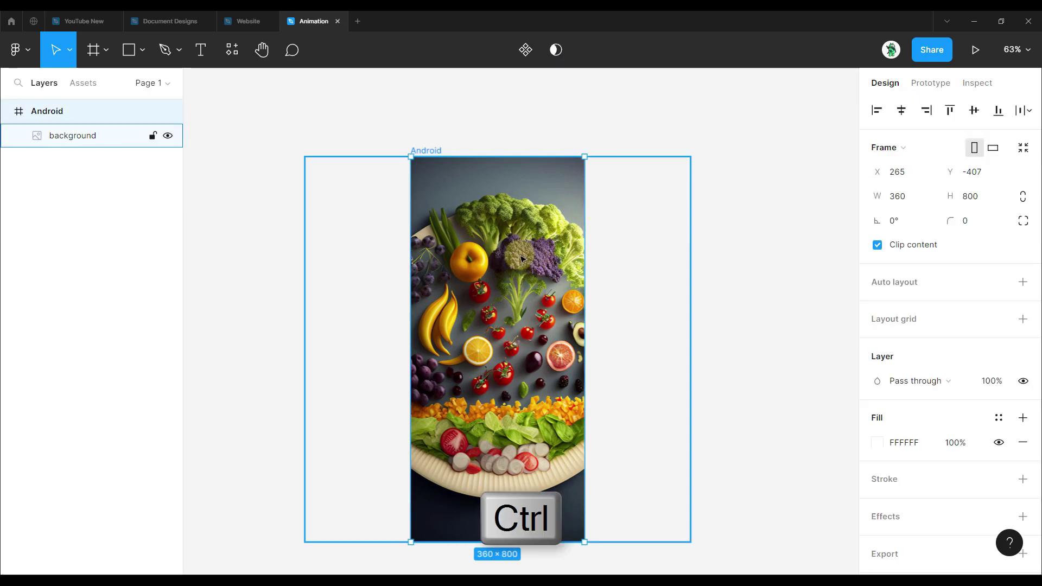
left_click(524, 256, "ctrl")
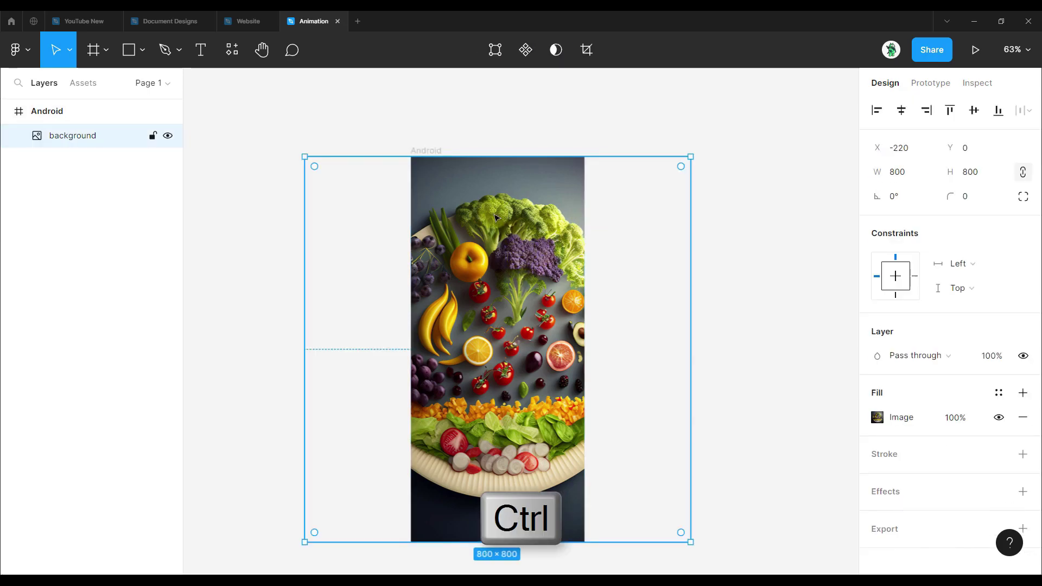
key("shift")
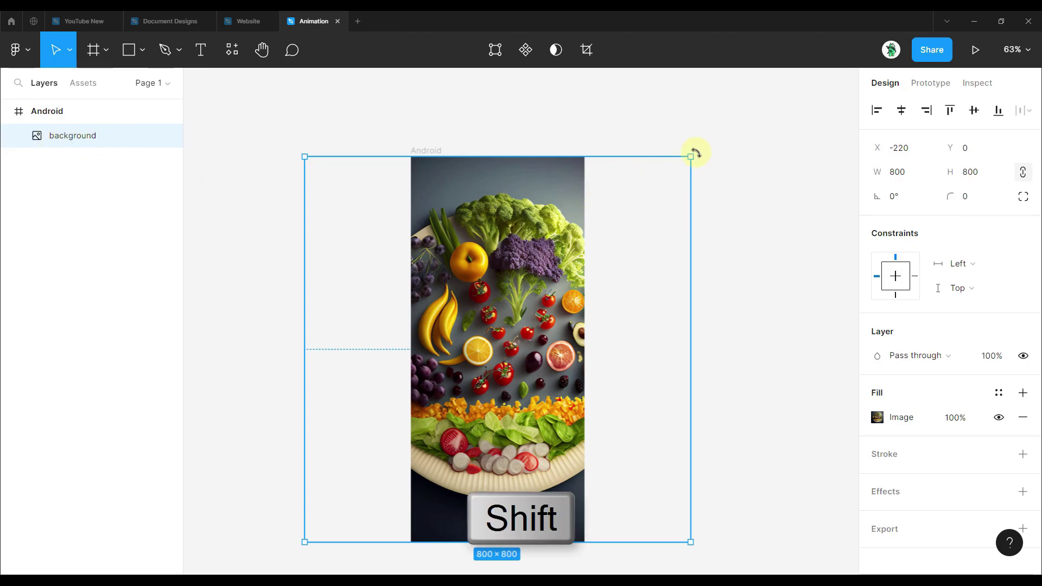
left_click_drag(688, 143, 586, 110)
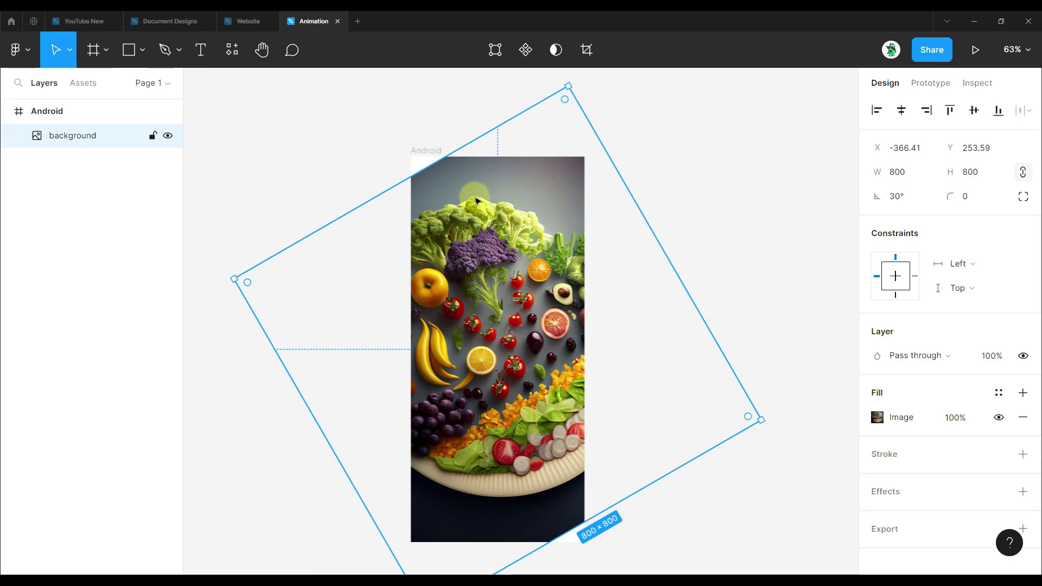
left_click(364, 172)
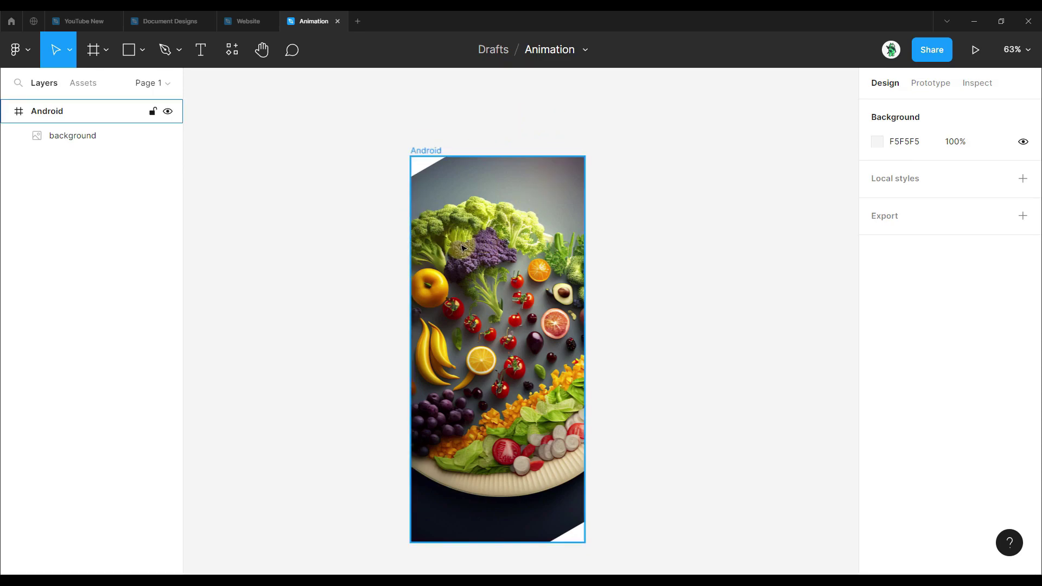
Reset the rotation to 0° and enlarge the background to 885.97×885.97 from its centre
double_click(548, 329)
key("shift+2")
key("ctrl+z")
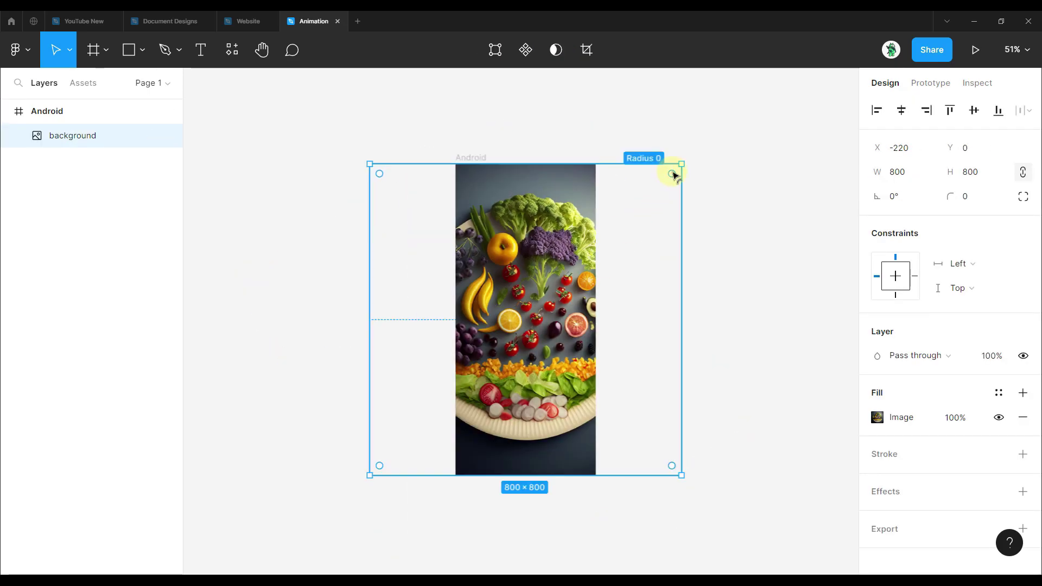
left_click_drag(681, 164, 635, 127)
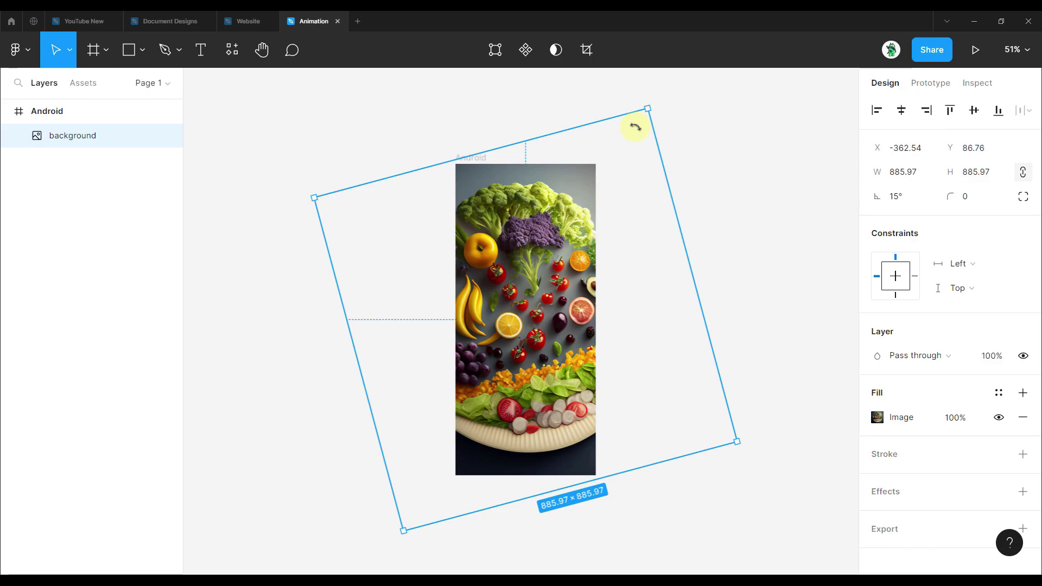
left_click_drag(635, 127, 663, 282)
left_click(717, 232)
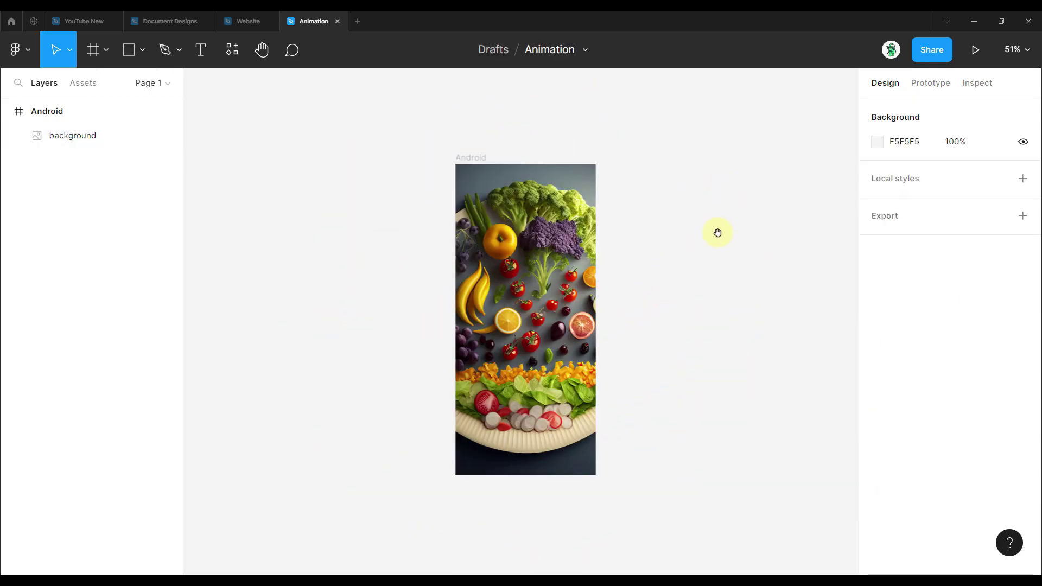
scroll(619, 281, "up", 2)
scroll(689, 248, "left", 2)
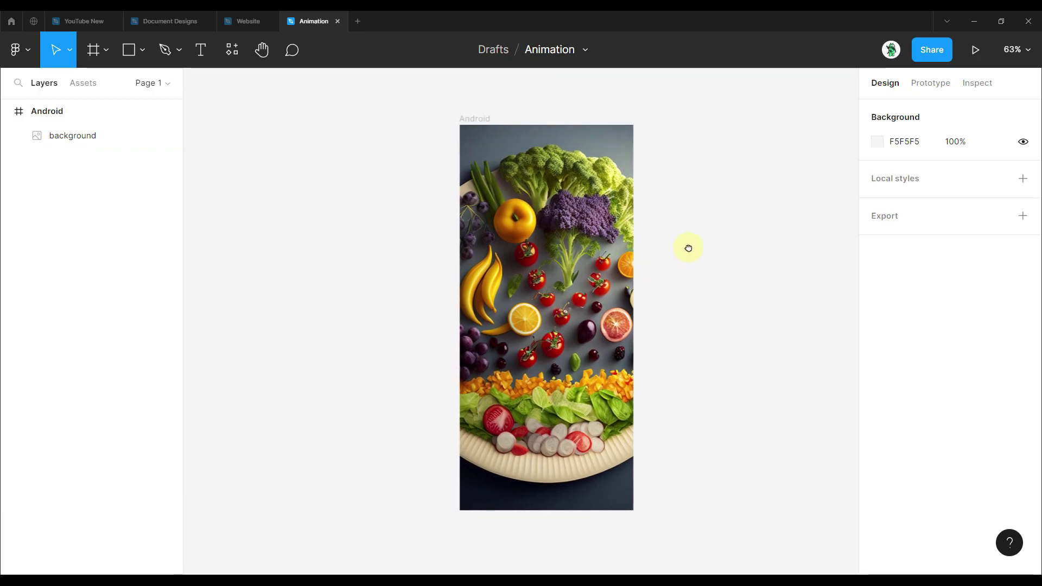
left_click(542, 126)
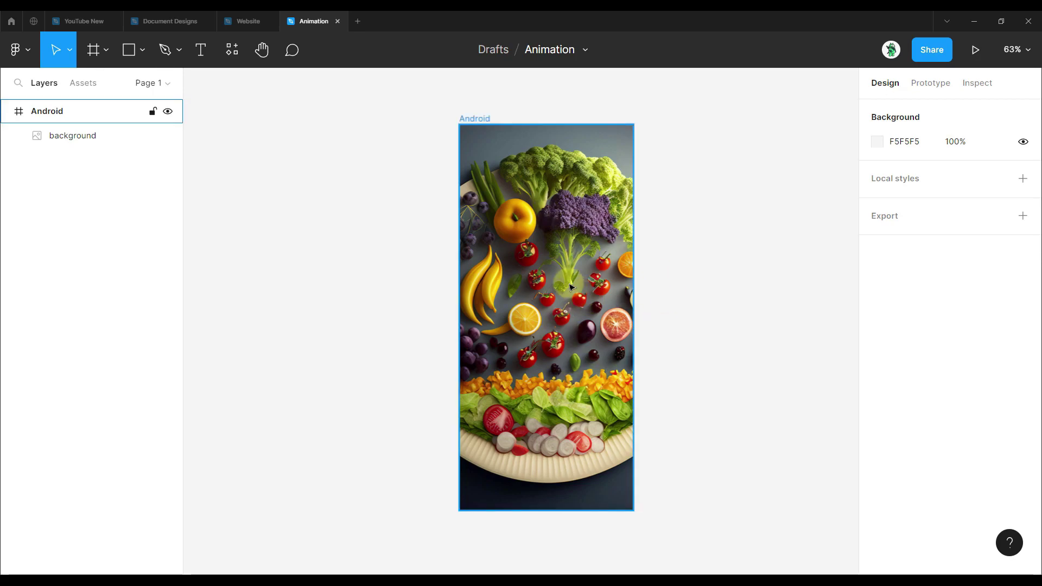
Draw a black rectangle over the Android frame with 50% layer opacity
key("r")
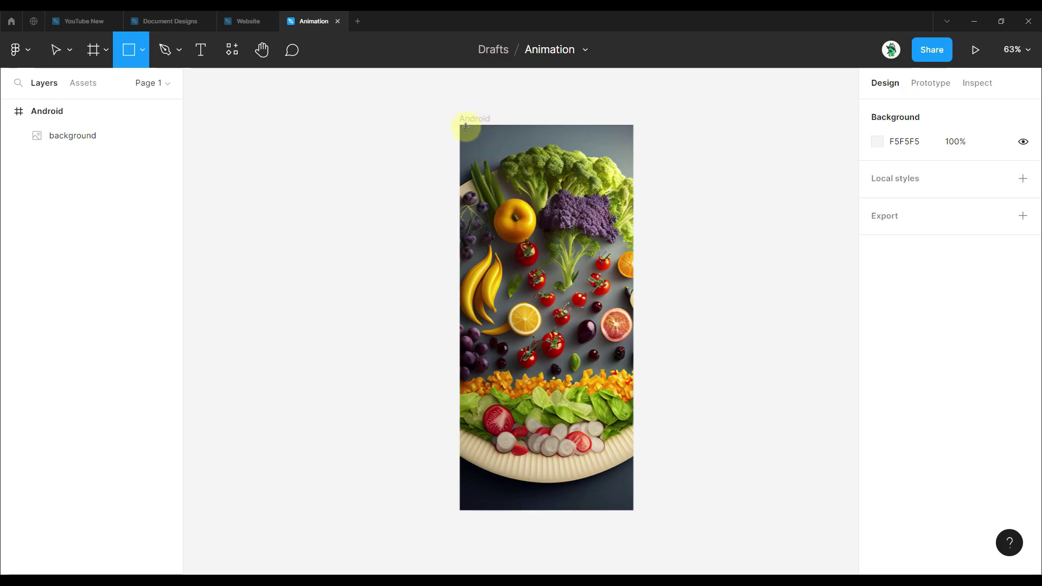
mouse_move(466, 126)
left_mouse_down()
mouse_move(616, 426)
mouse_move(633, 510)
left_mouse_up()
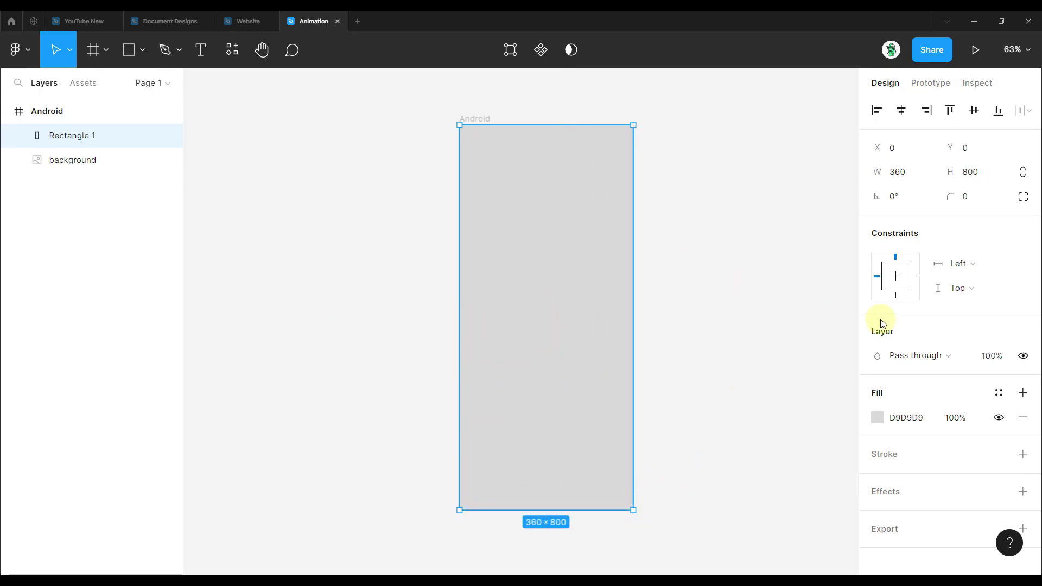
left_click(877, 418)
left_click_drag(775, 312, 668, 400)
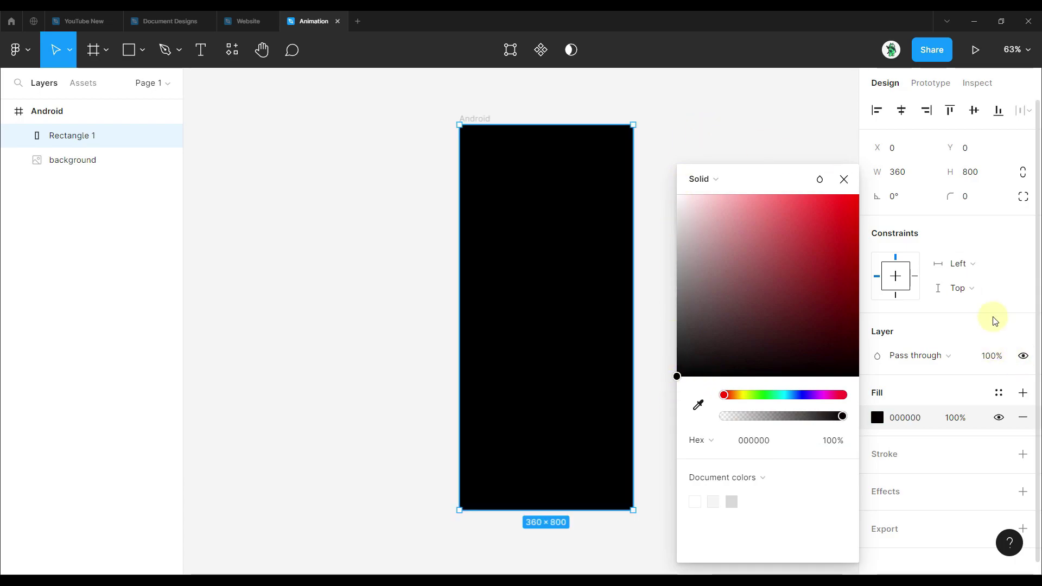
left_click(994, 339)
left_click(991, 354)
type("50")
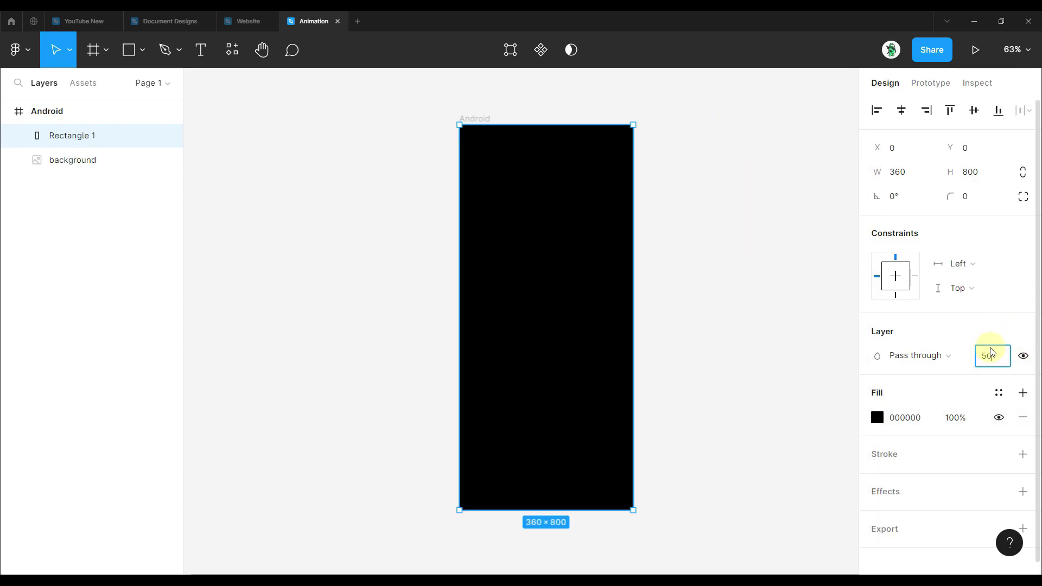
key("Return")
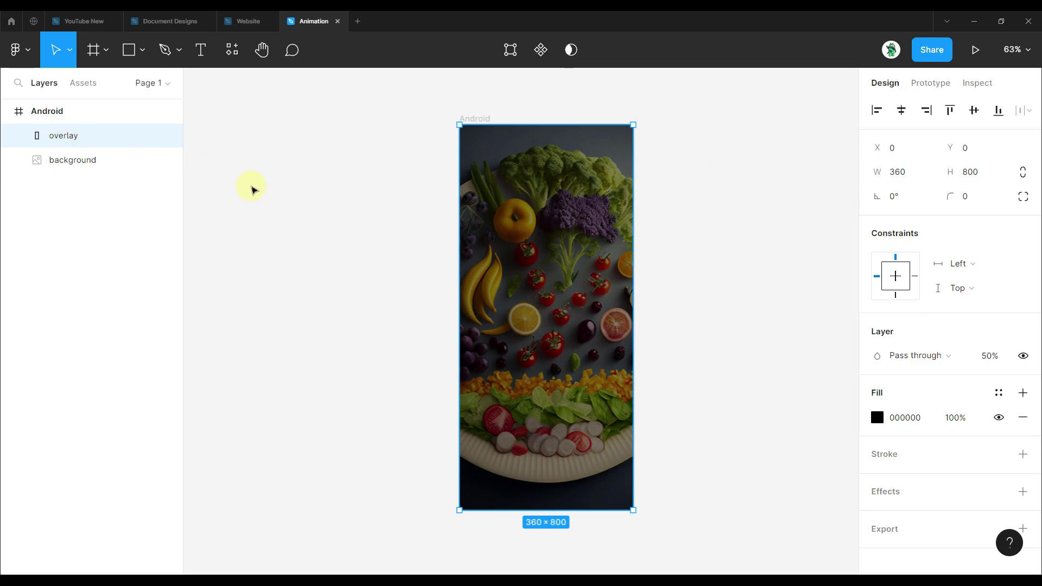
Nudge the Android frame slightly, check the overlay and background layers, then select the frame
left_click(303, 216)
left_click_drag(475, 118, 480, 123)
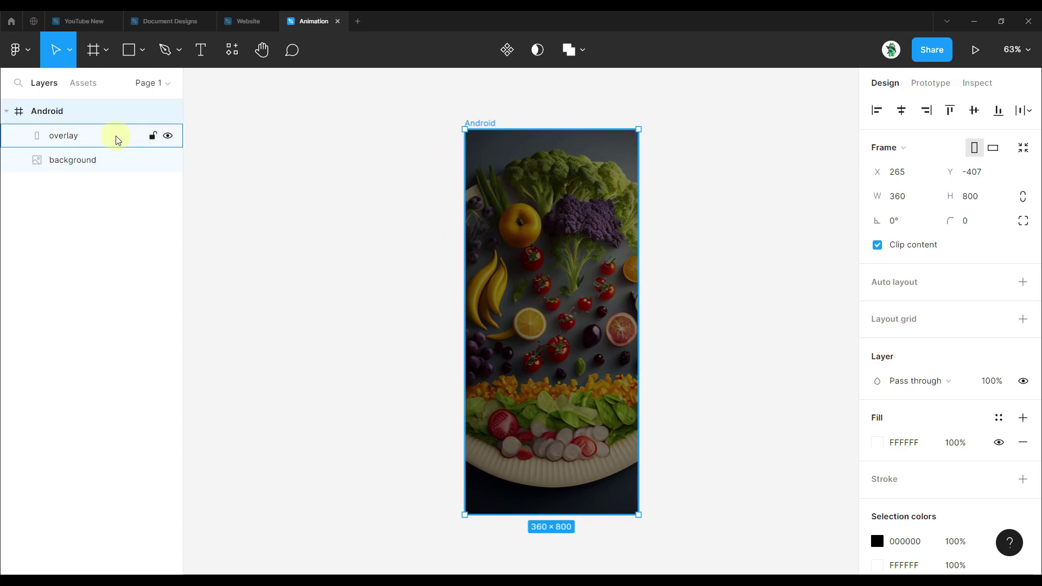
left_click(95, 138)
left_click(88, 162)
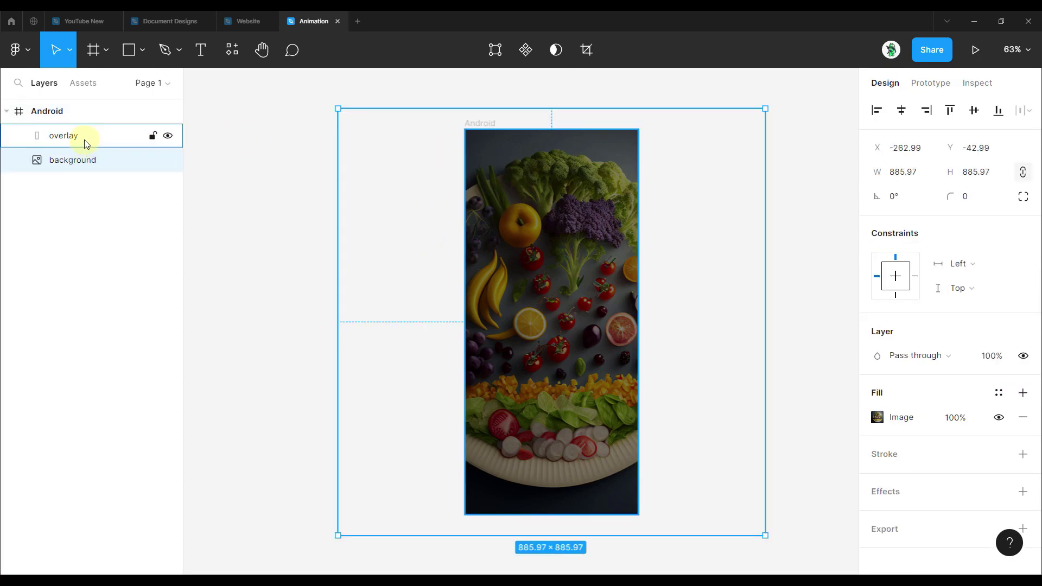
left_click(90, 137)
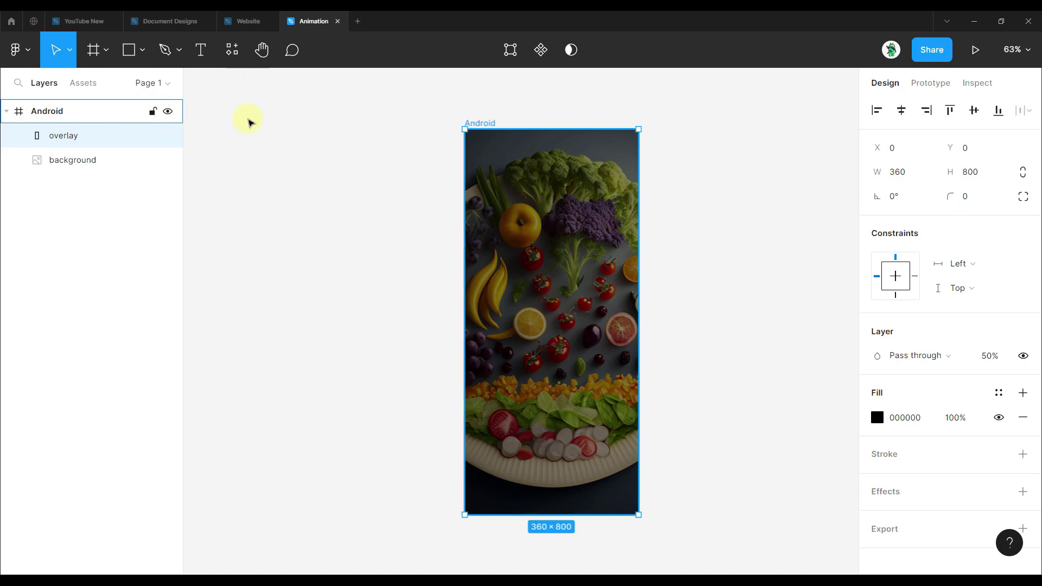
left_click(86, 111)
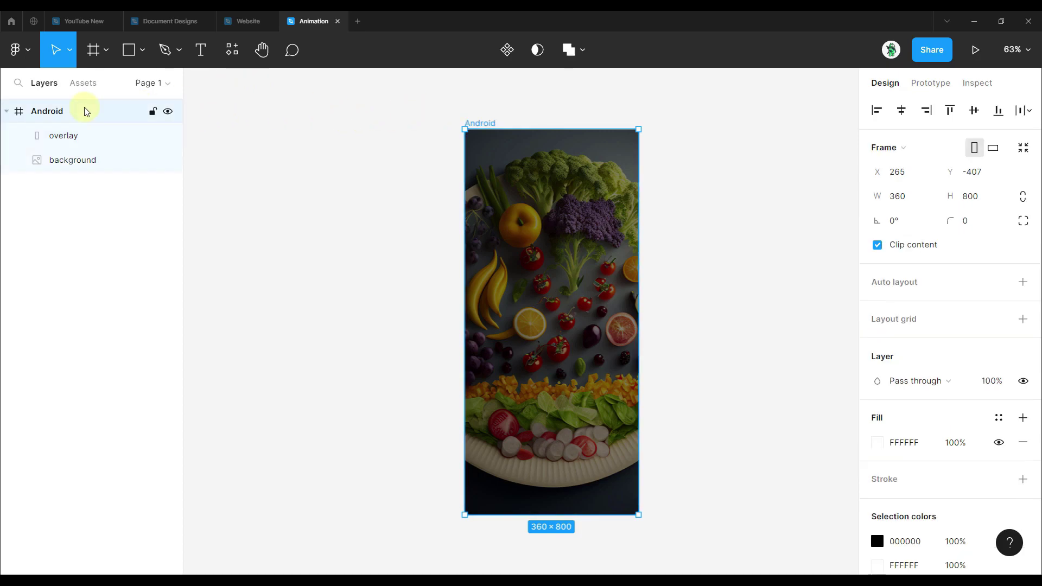
Run Aninix · UI animation's Export prototype and export Flow 1 (Android)
left_click(230, 52)
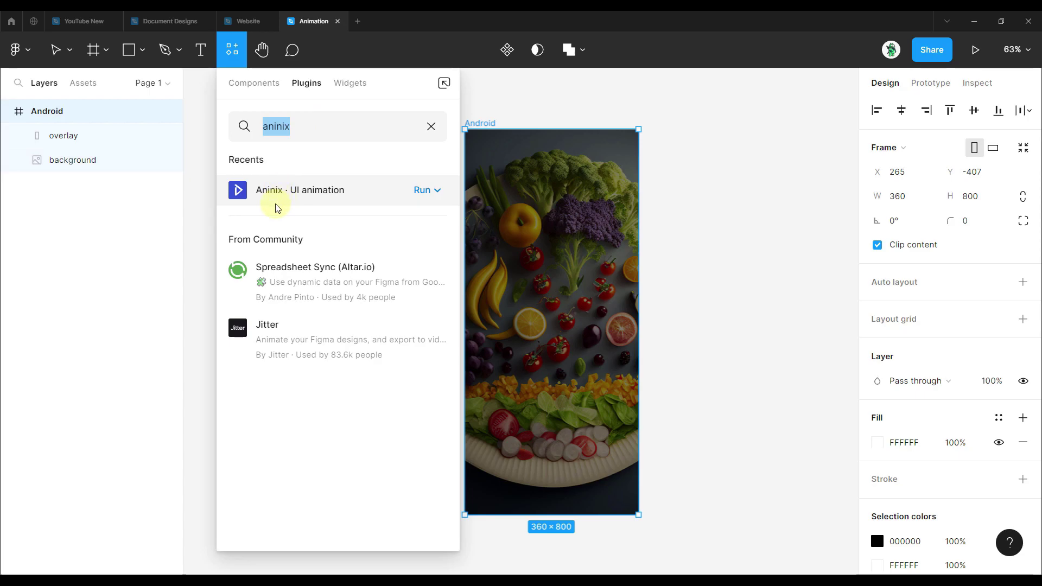
left_click(437, 190)
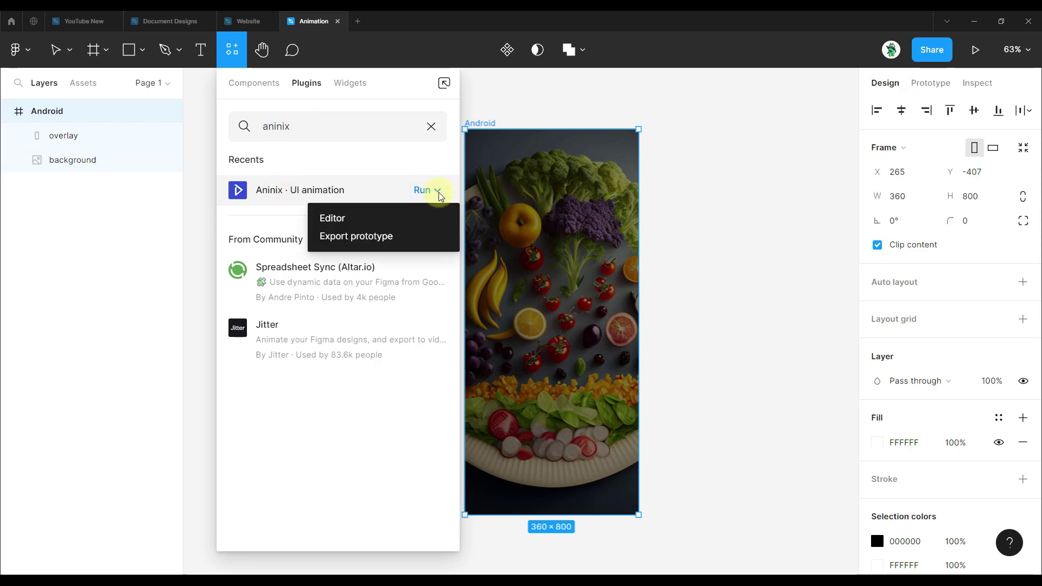
left_click(382, 239)
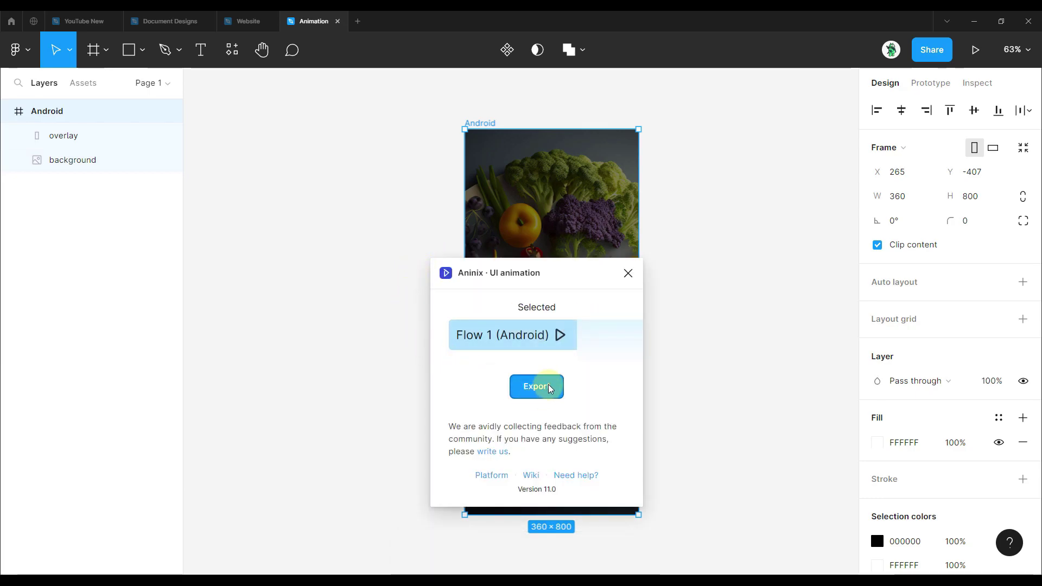
left_click(549, 388)
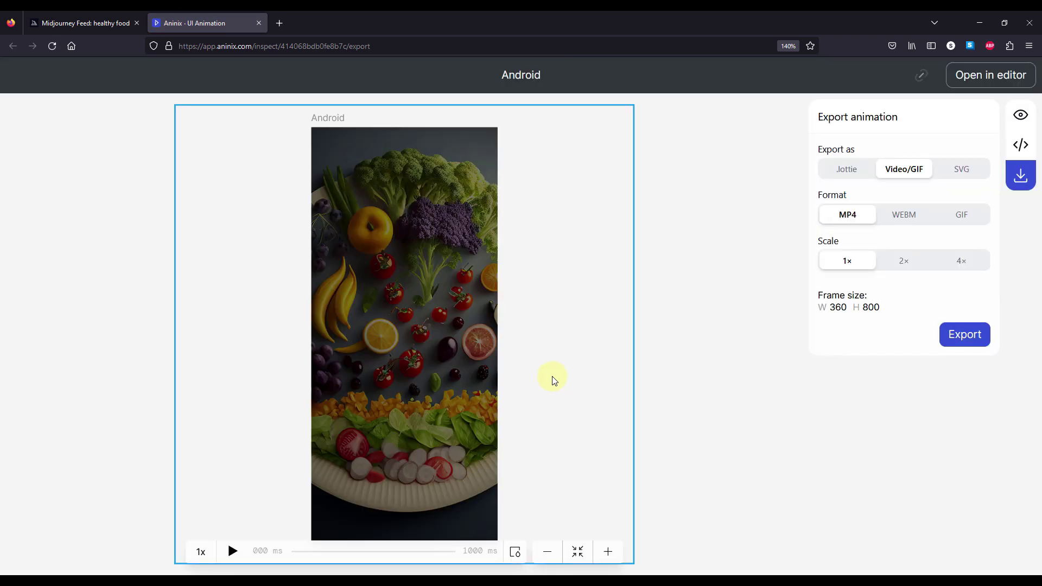
Play and pause the Android animation preview, then open it in the Aninix editor
left_click(233, 551)
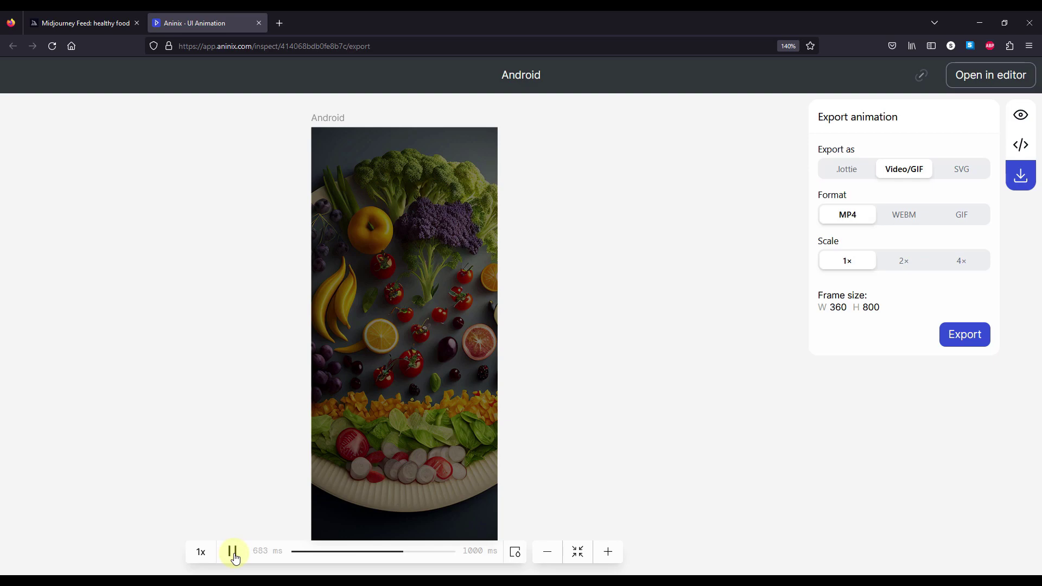
left_click(230, 552)
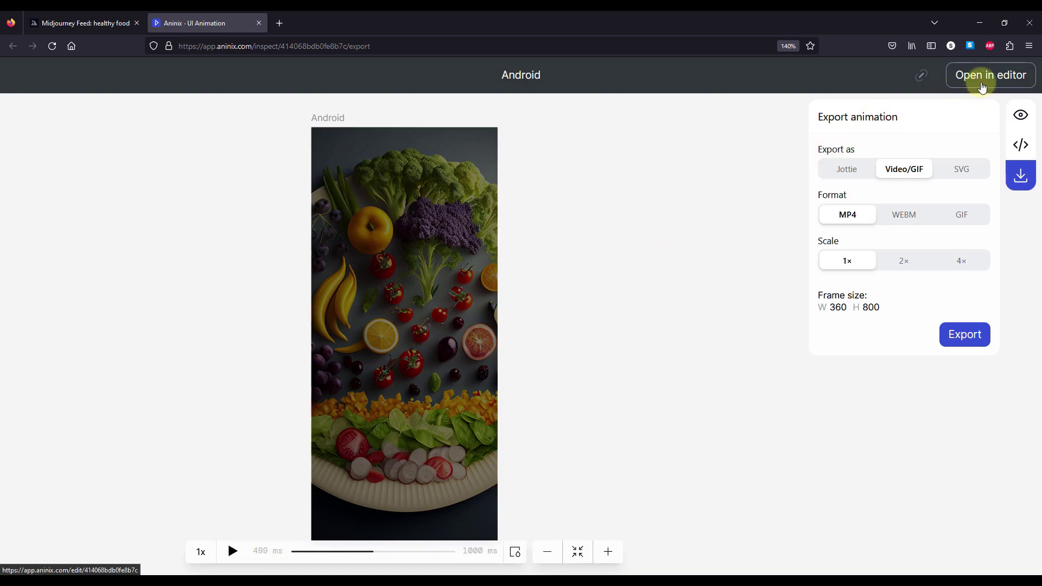
left_click(983, 87)
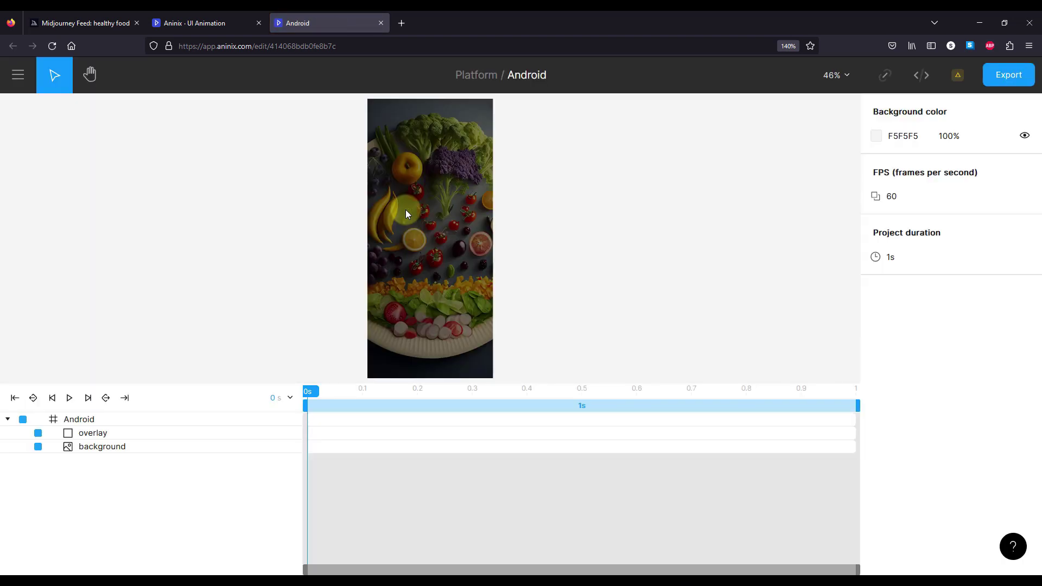
Set the project duration to 40 s, select the background layer, and return to 0 s
left_click(406, 211)
type("40")
key("Return")
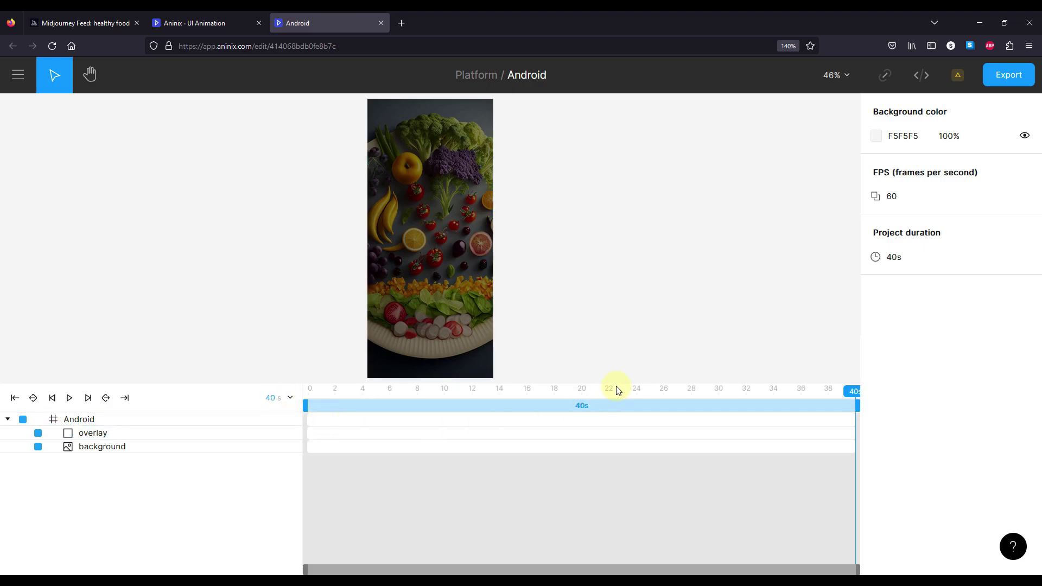
left_click(61, 449)
left_click(100, 451)
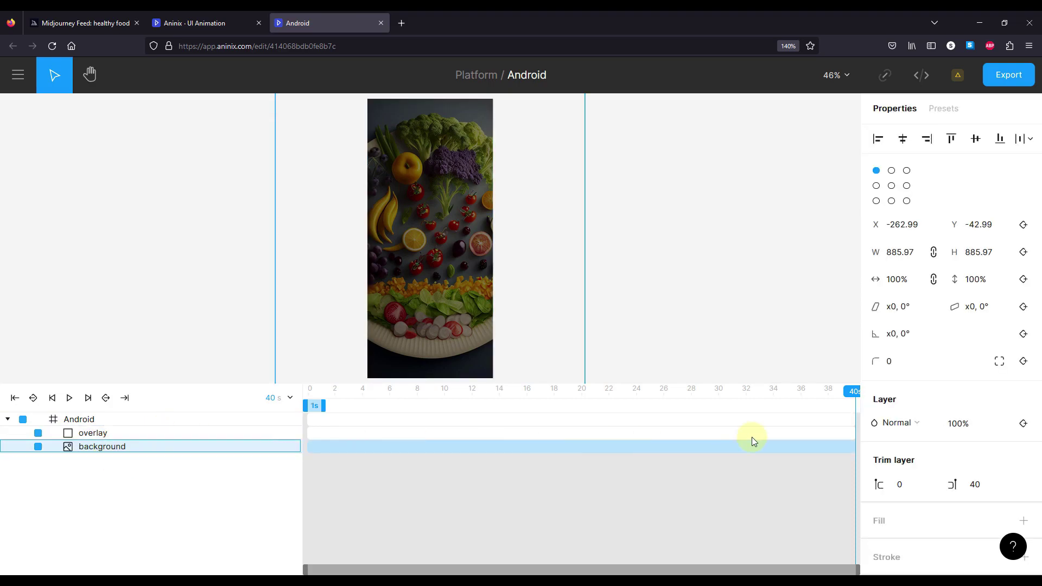
left_click_drag(851, 393, 877, 421)
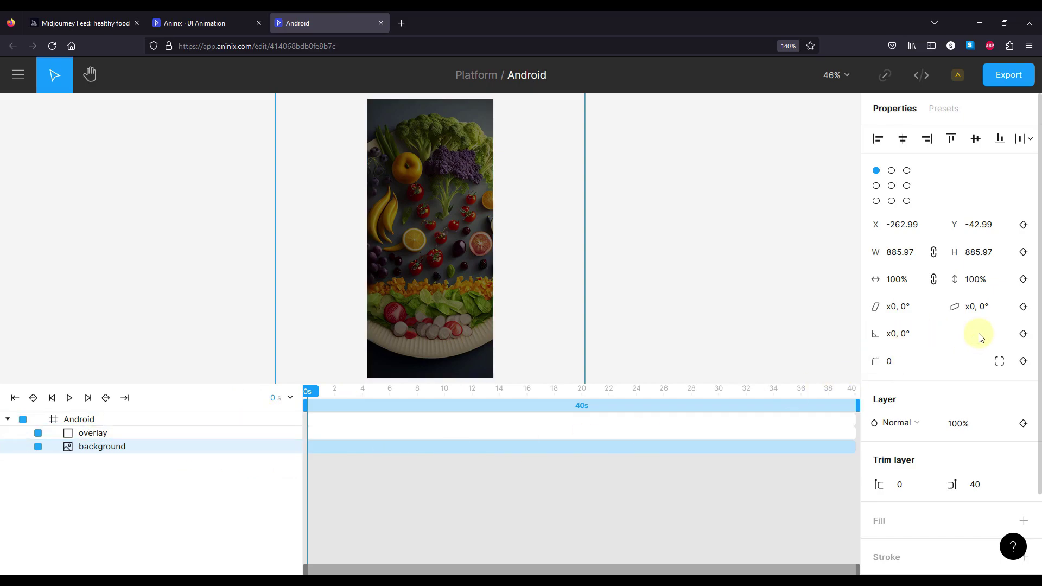
Keyframe the background rotation from 0° at 0 s to 360° at 40 s, then preview
left_click(1024, 334)
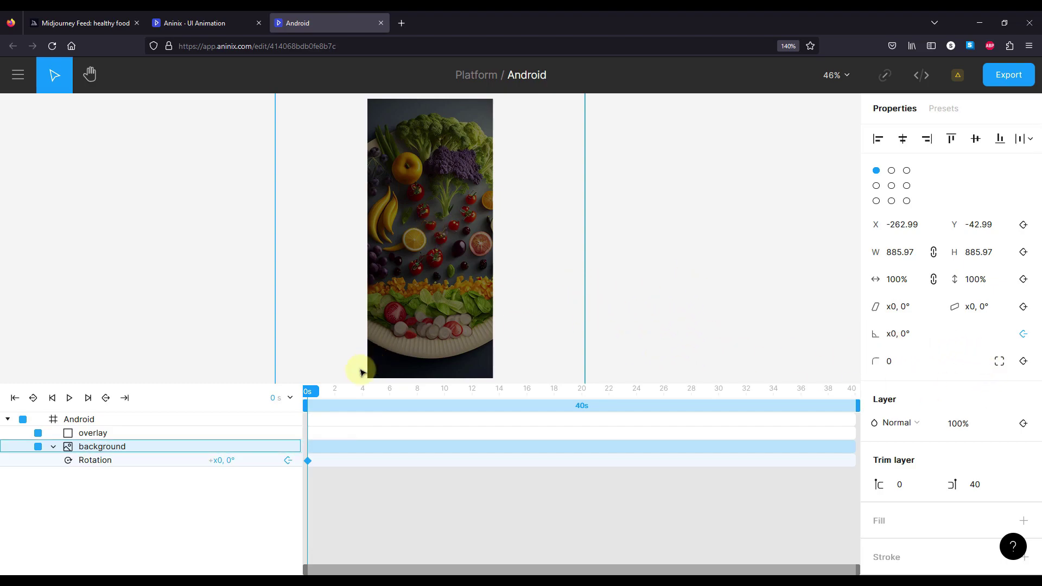
left_click_drag(308, 392, 869, 419)
left_click(908, 341)
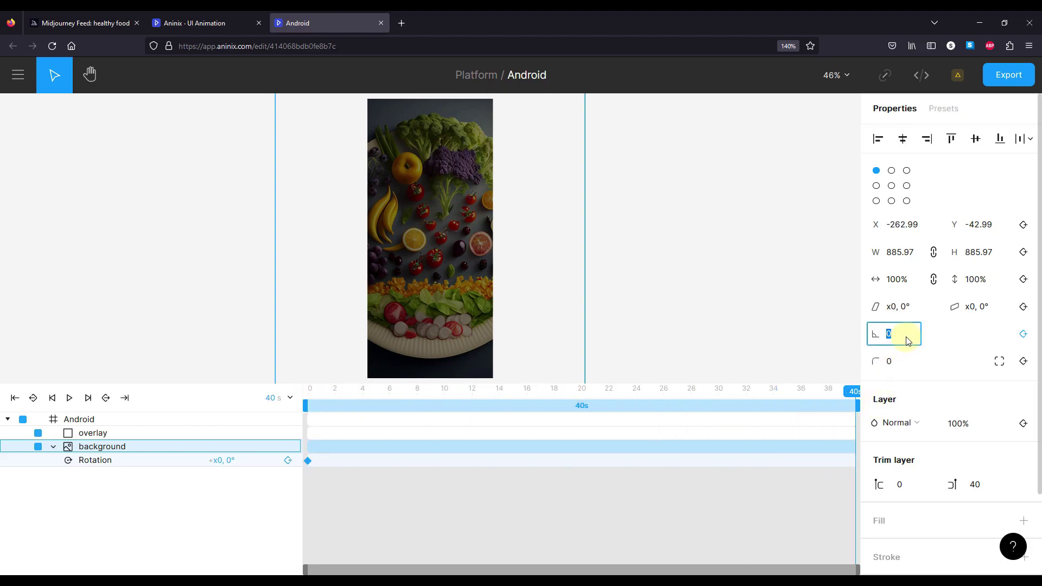
key("Return")
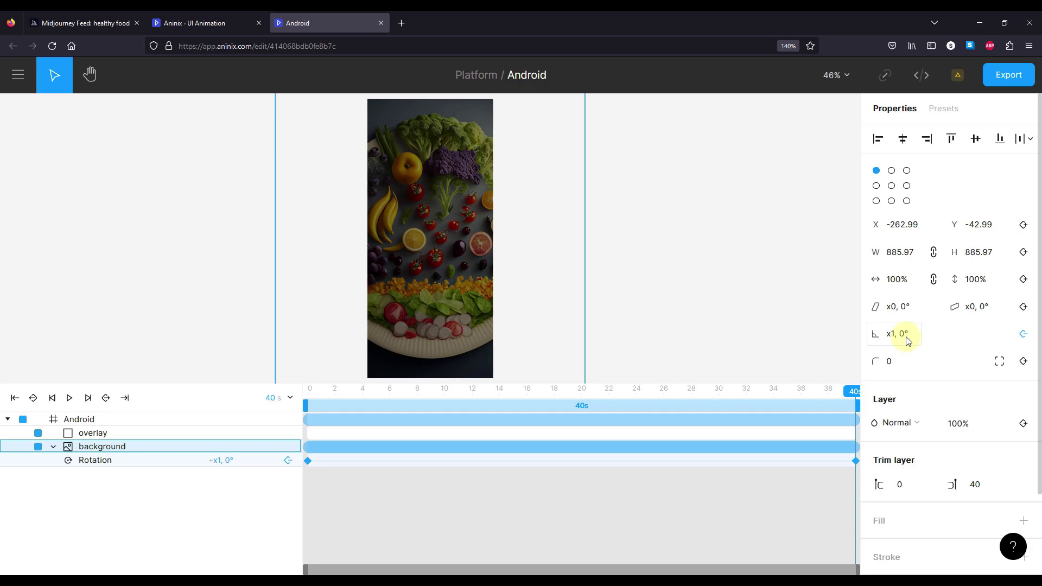
left_click_drag(855, 394, 292, 390)
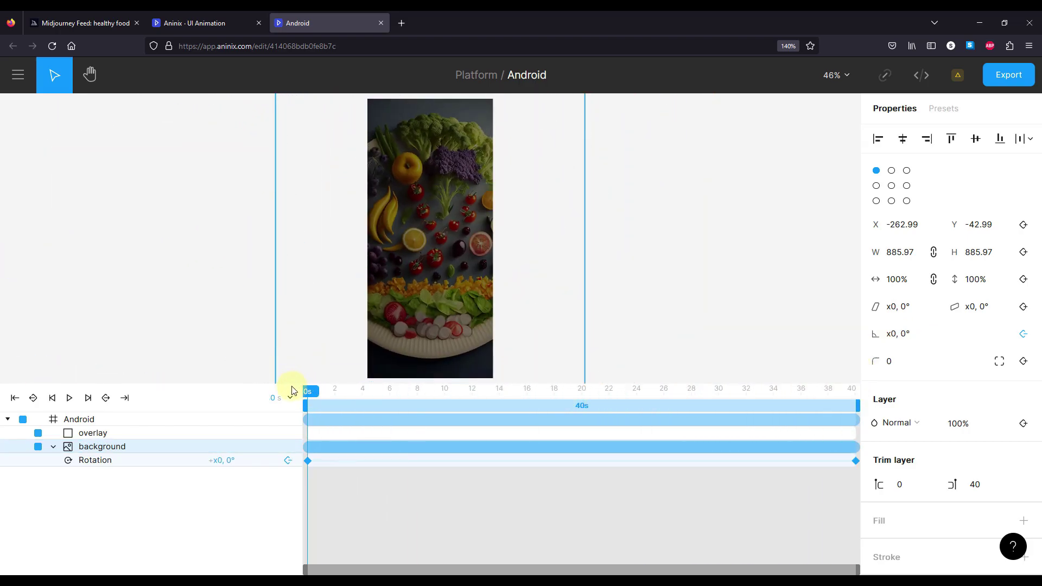
key("space")
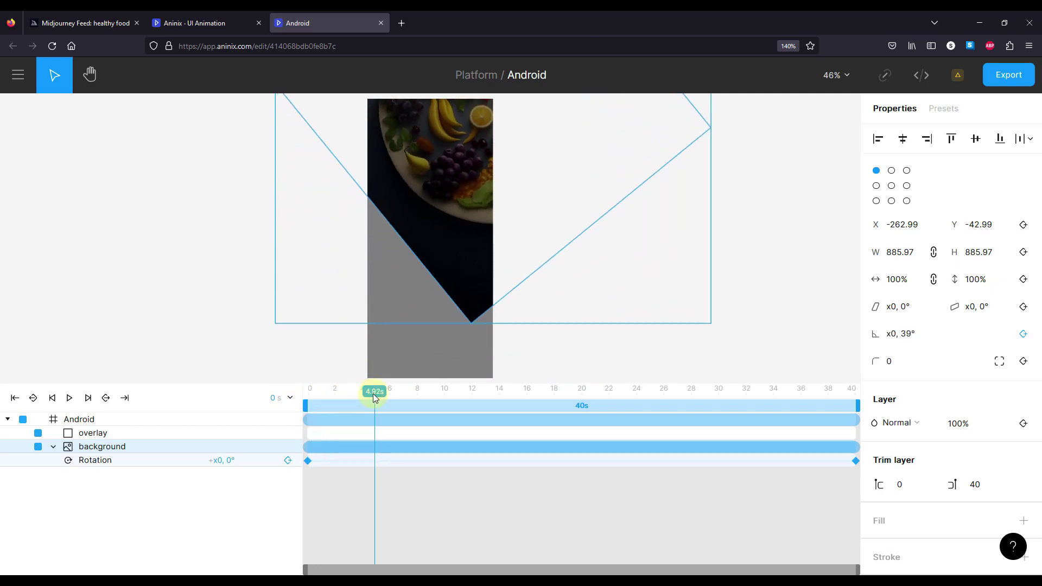
key("space")
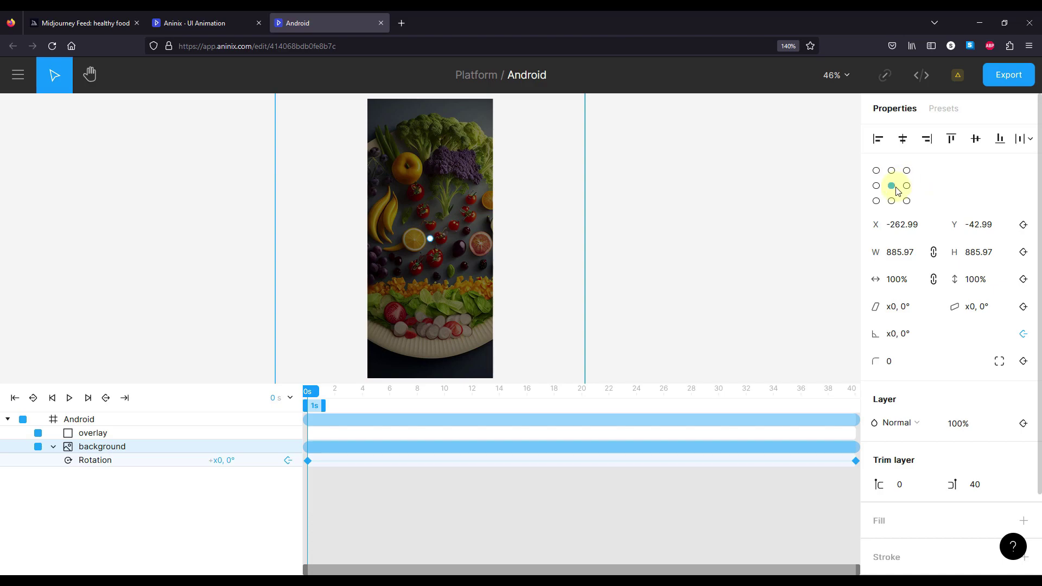
Extend the playback range to the full 40 s and play the background spin
left_click_drag(307, 395, 857, 444)
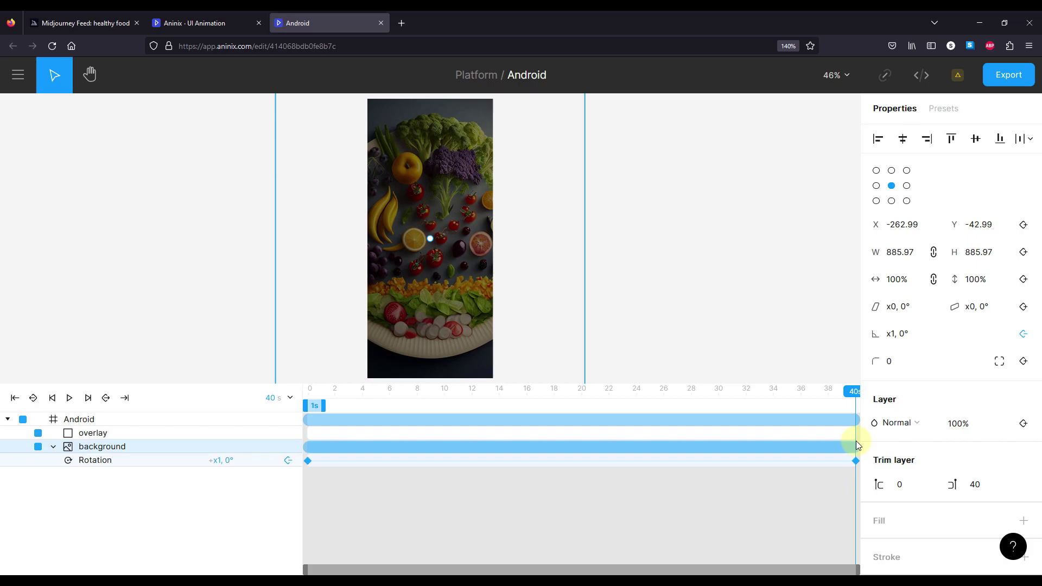
left_click_drag(856, 393, 295, 365)
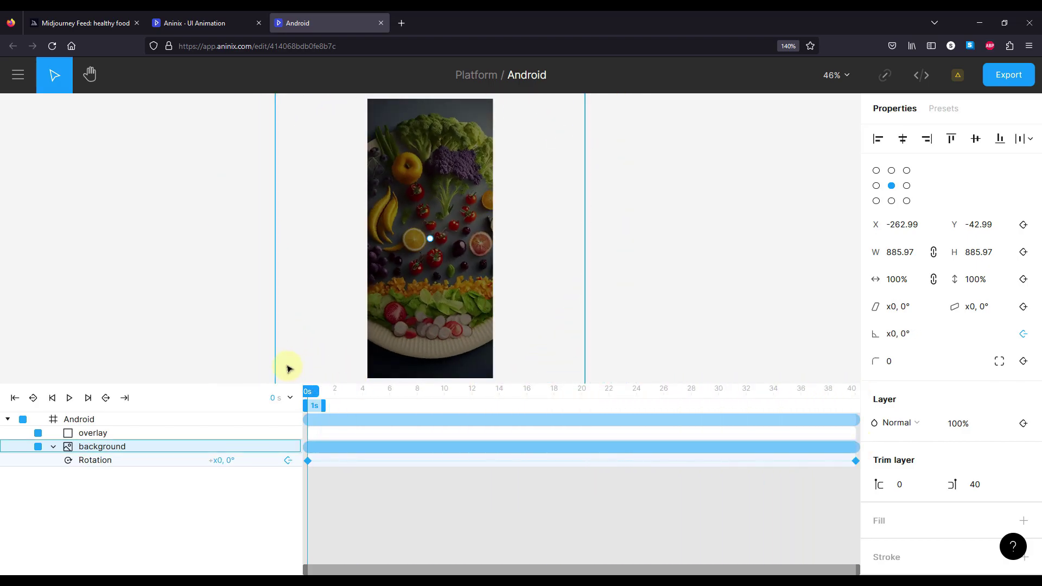
left_click_drag(324, 405, 912, 422)
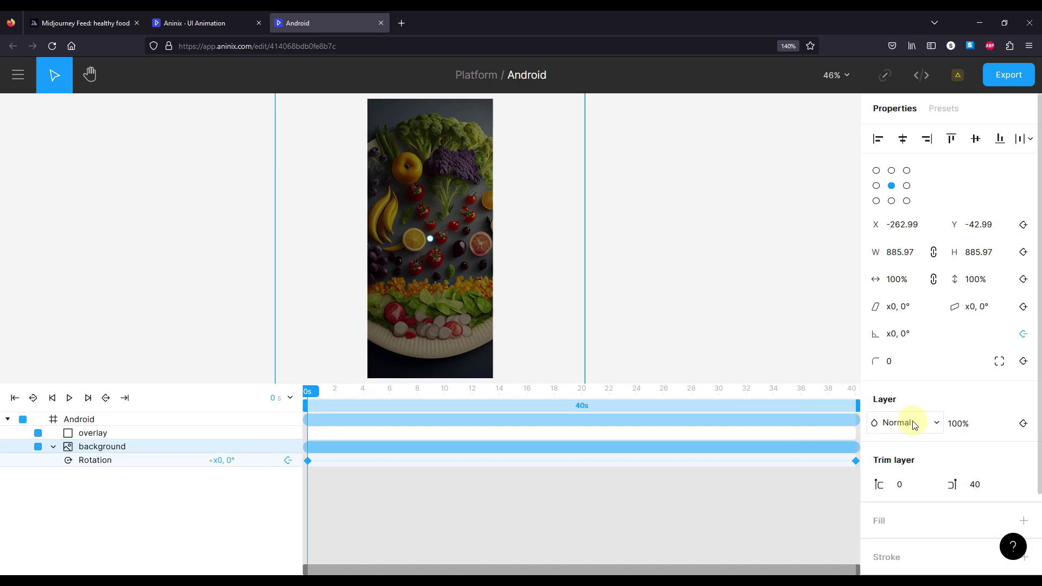
left_click(726, 507)
left_click_drag(313, 387, 71, 404)
left_click(70, 400)
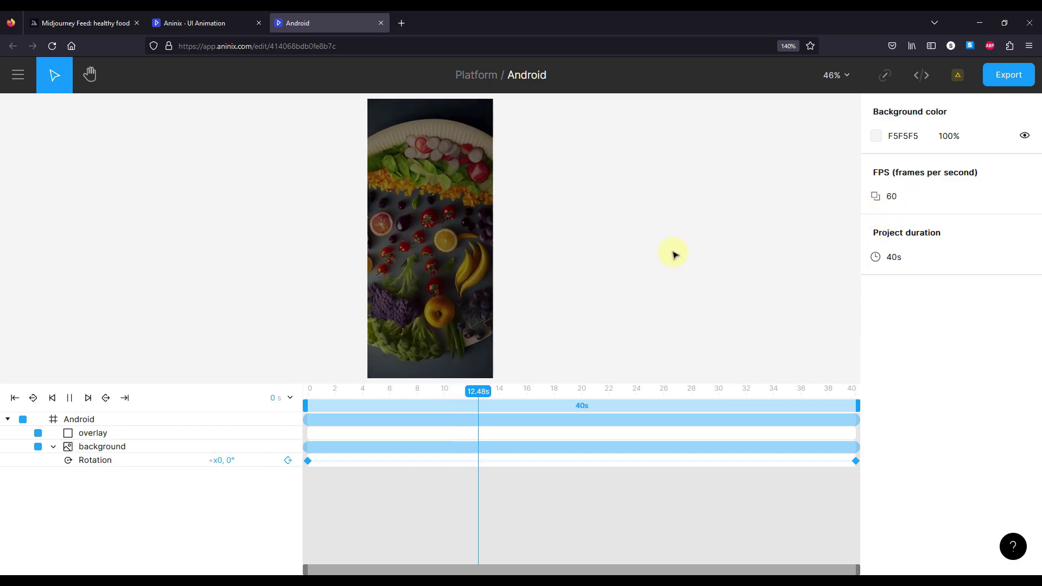
Pause playback, export the animation in .lottie format, and show the downloaded Android.json in its folder
left_click(69, 398)
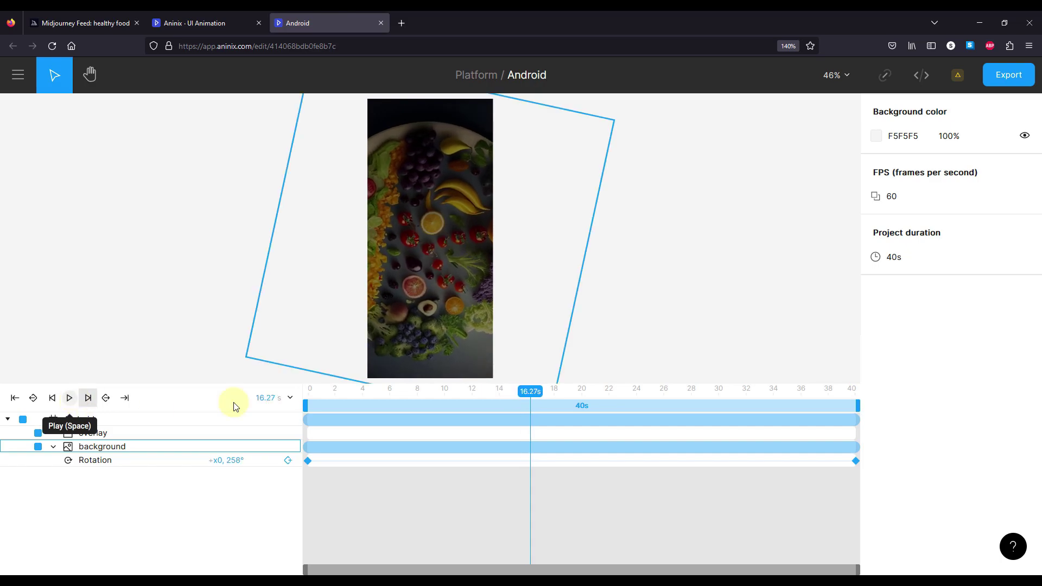
left_click(1020, 76)
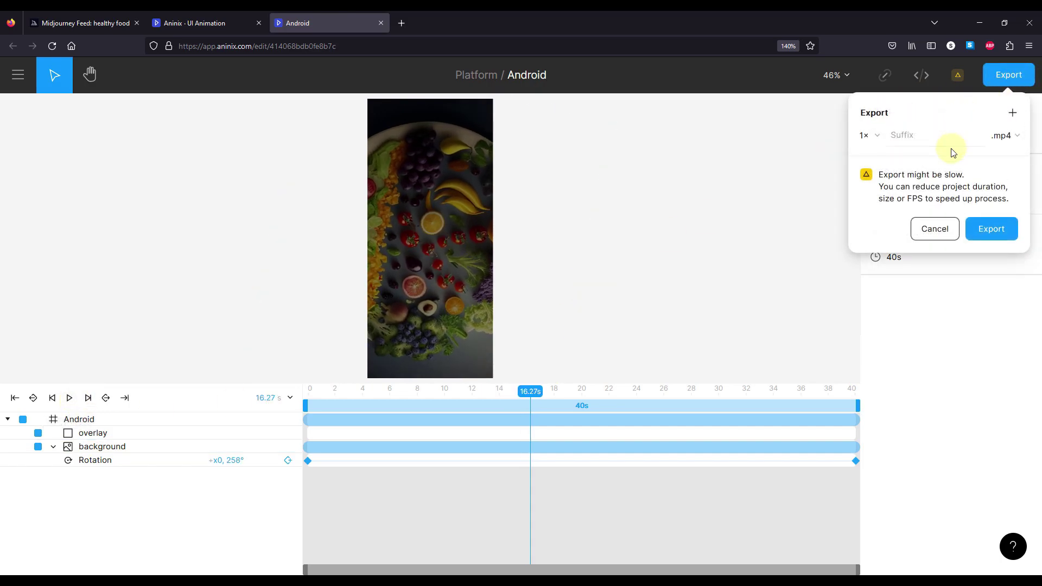
left_click(1005, 135)
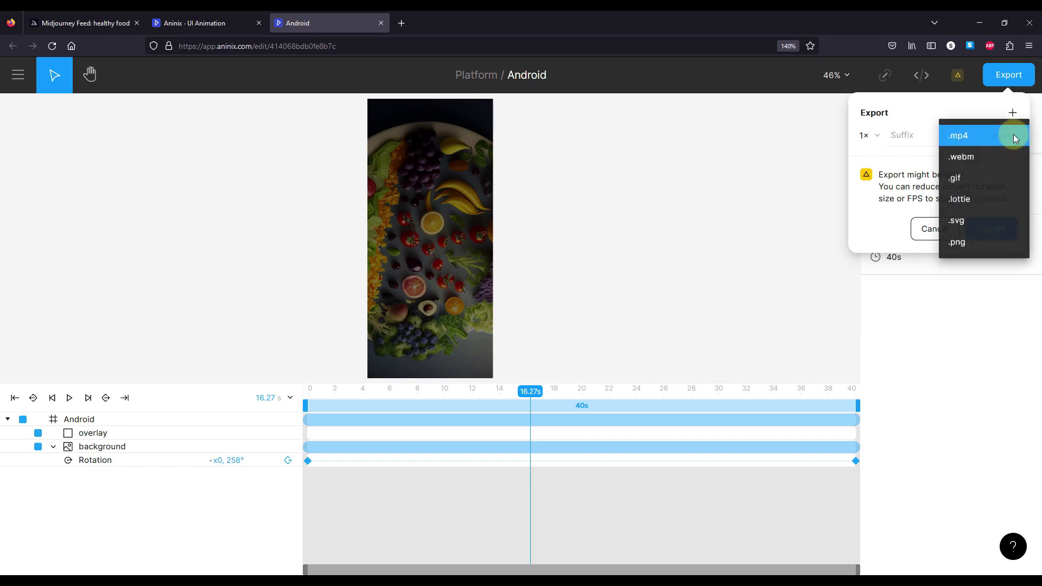
left_click(977, 200)
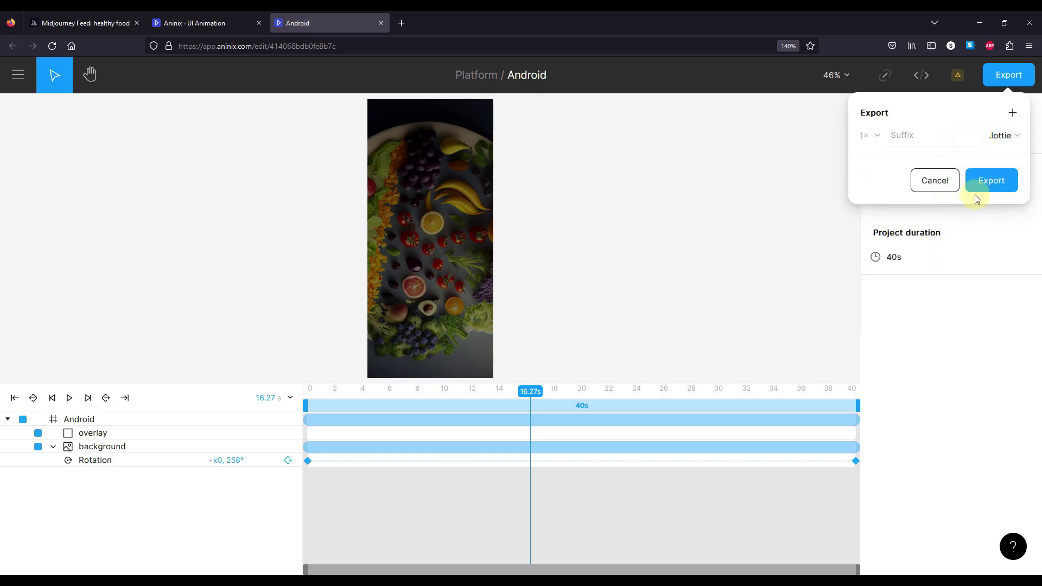
left_click(1002, 184)
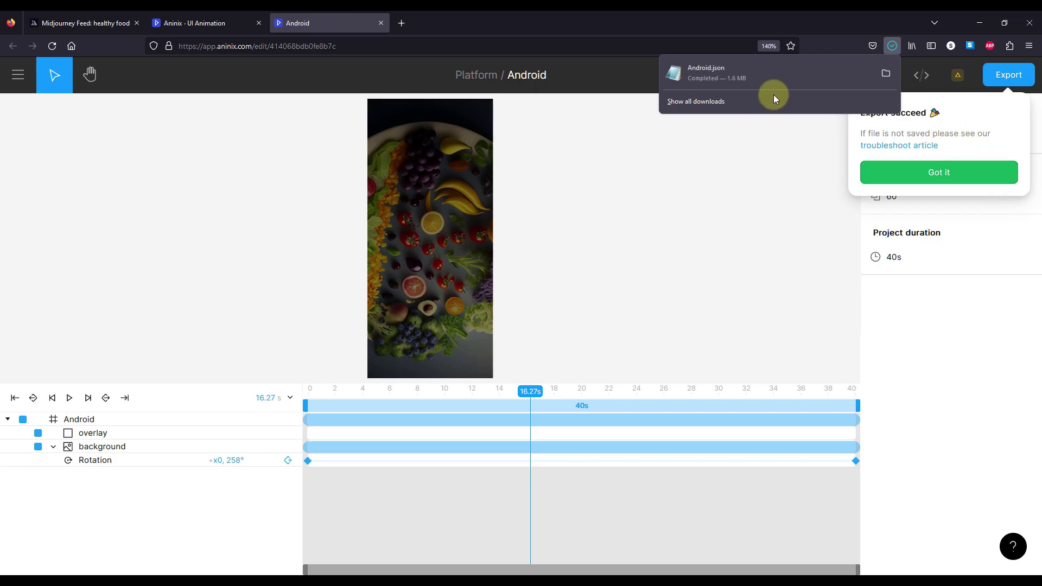
left_click(886, 73)
Rename Android.json to background.json and select it in the LottieDemo project's res/raw folder
right_click(354, 192)
left_click(384, 431)
type("background")
key("Return")
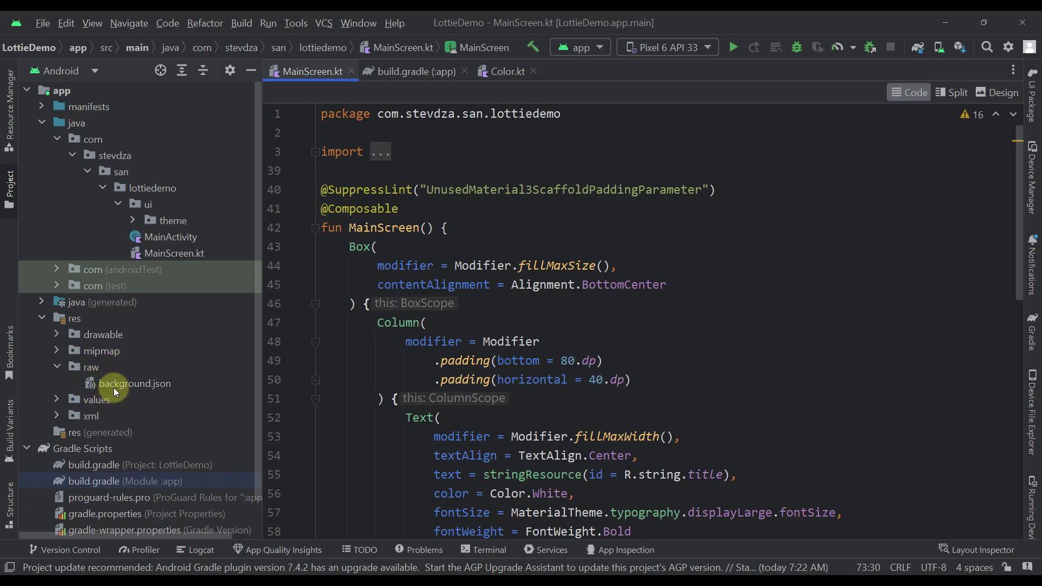
left_click(126, 385)
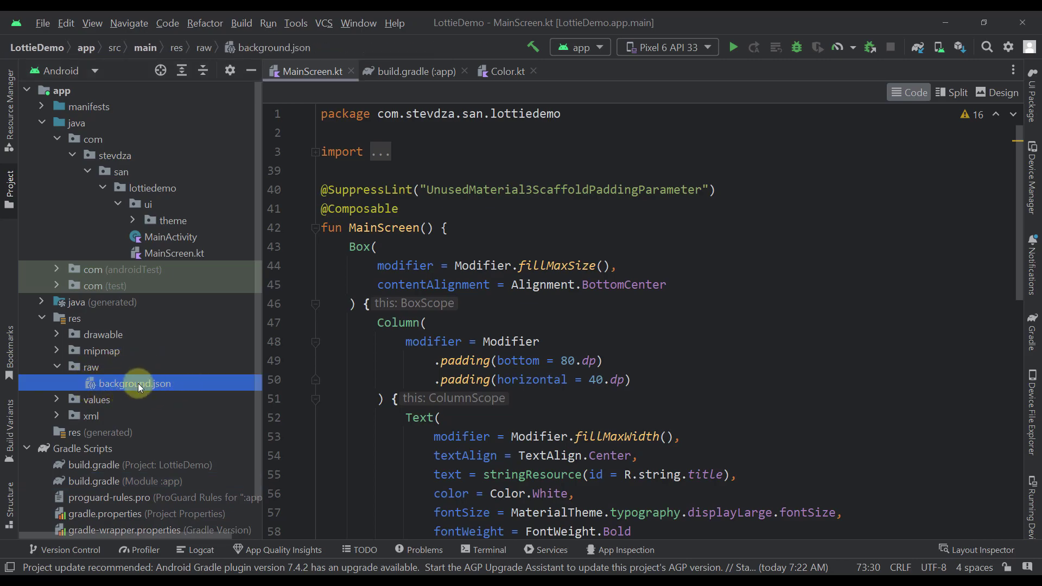